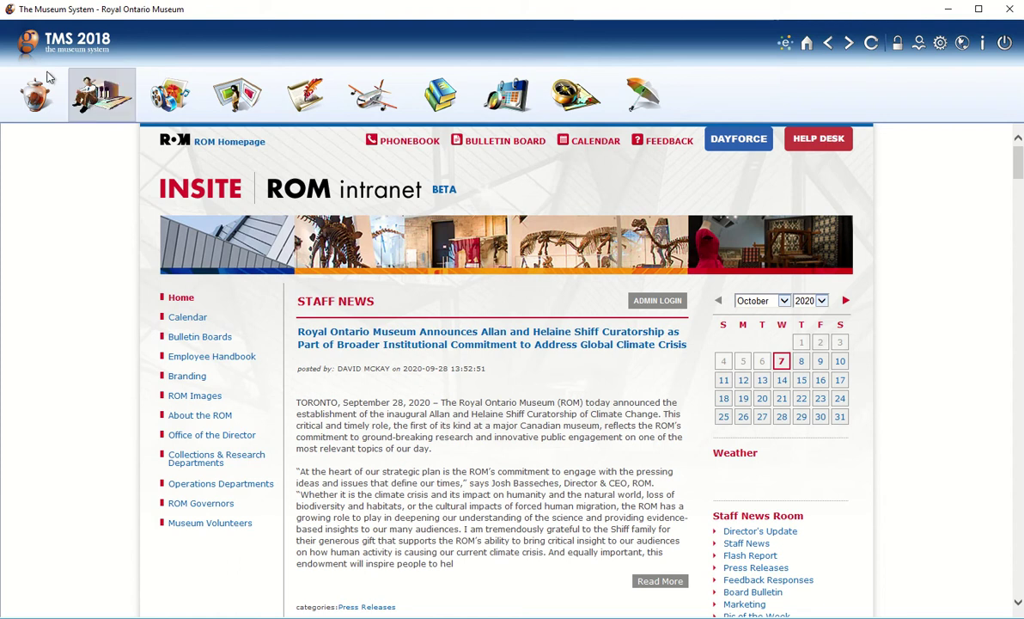
# Start an Objects query with the Advanced Query method, opening an empty criteria grid
pyautogui.click(25, 102)
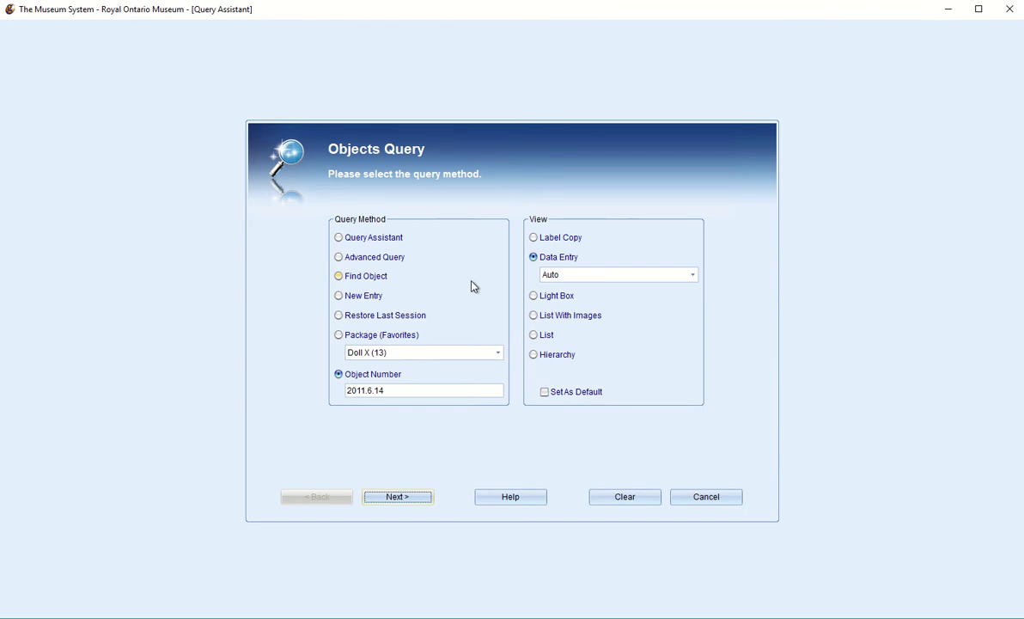
pyautogui.click(369, 240)
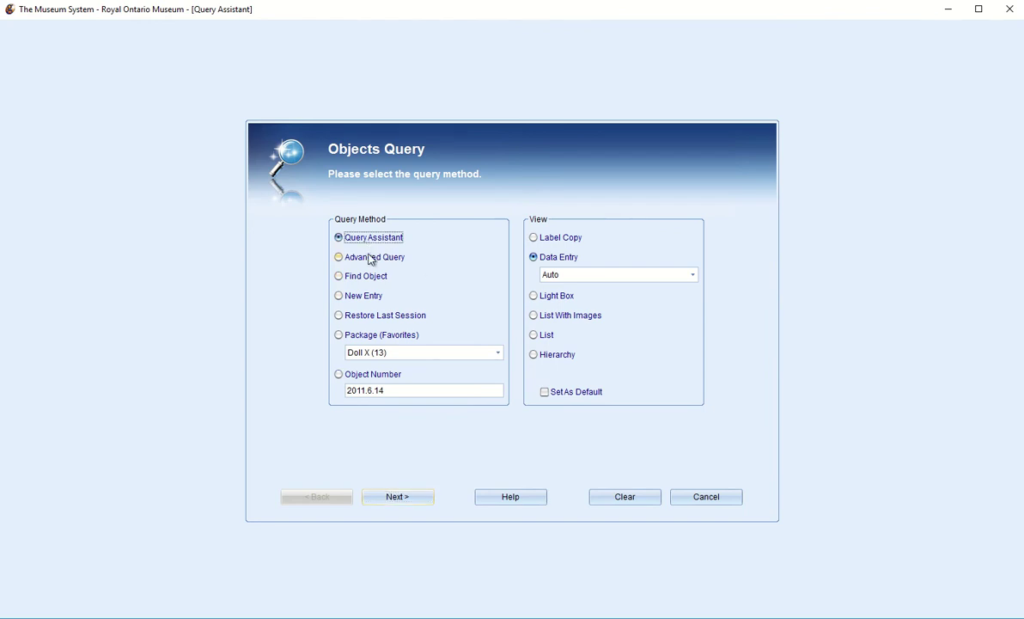
pyautogui.click(371, 259)
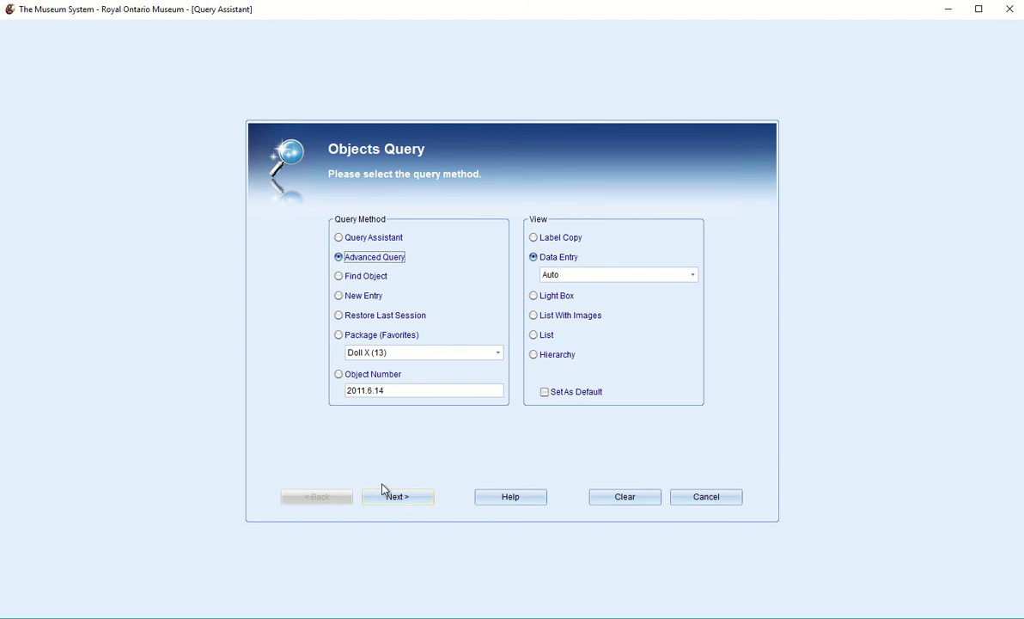
pyautogui.click(407, 498)
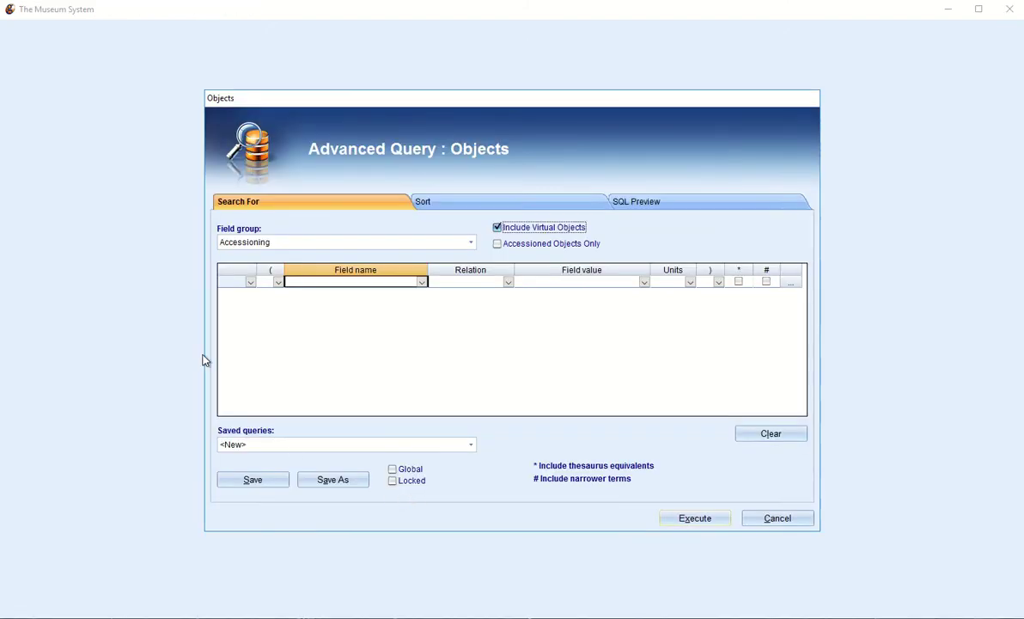
# Load the saved query '1 11 get online' and review its Department and Filename (Media) criteria
pyautogui.click(471, 444)
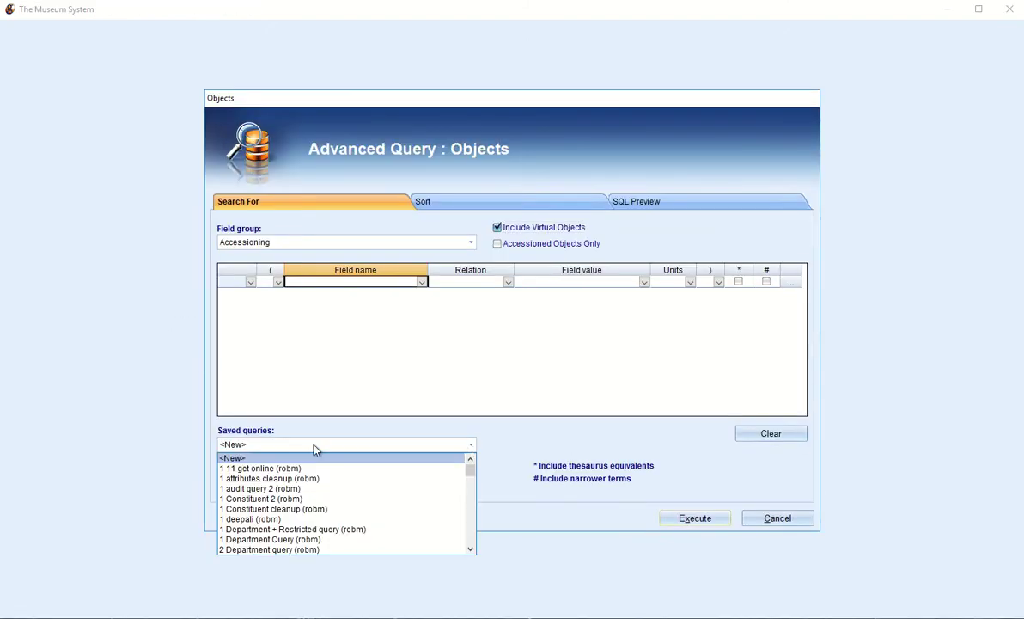
pyautogui.click(289, 470)
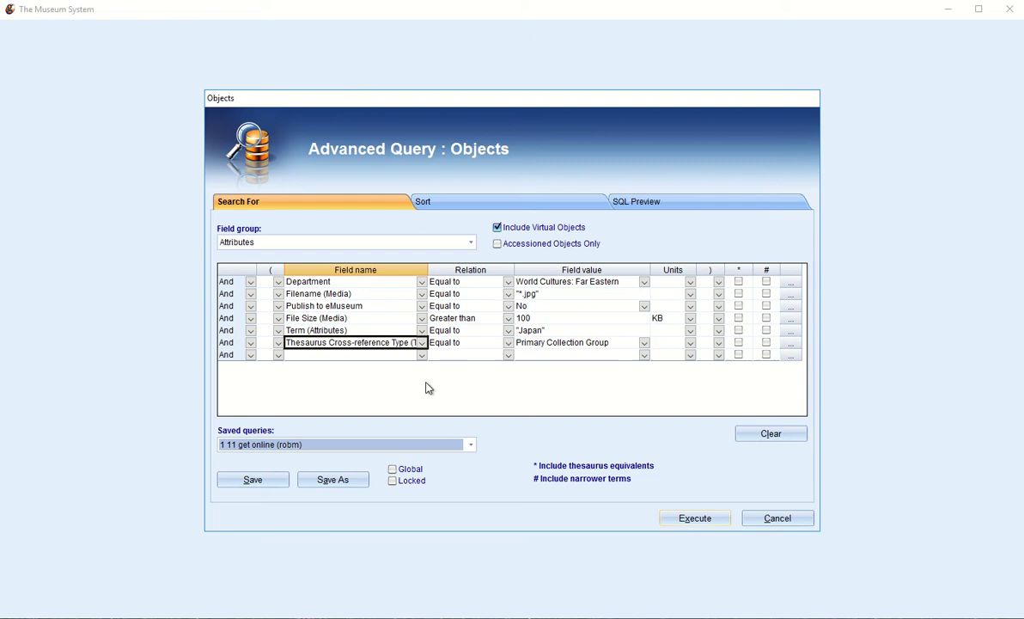
pyautogui.click(359, 284)
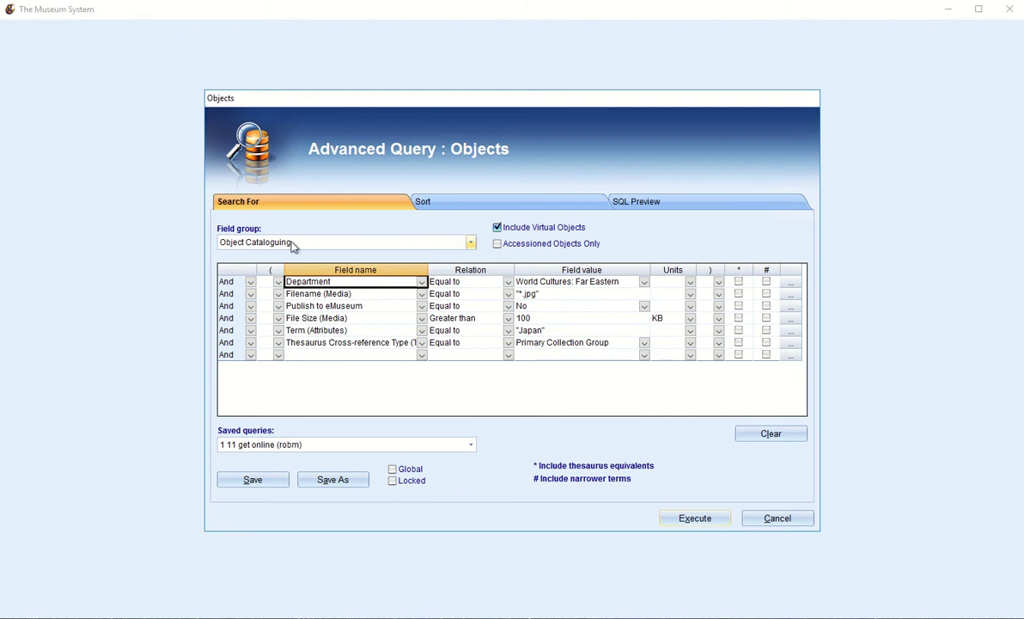
pyautogui.click(342, 294)
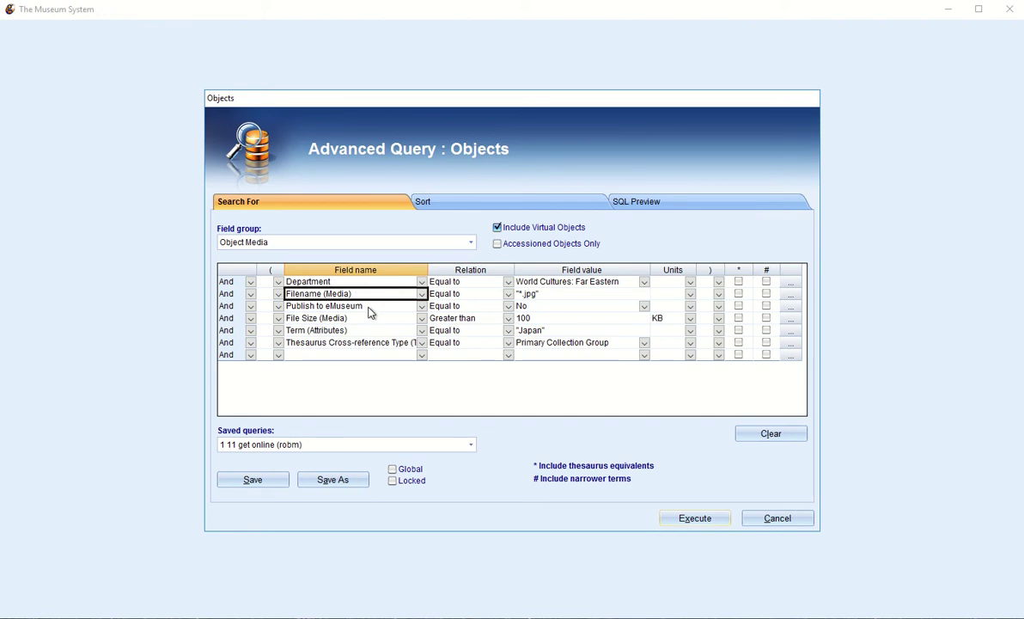
pyautogui.click(368, 307)
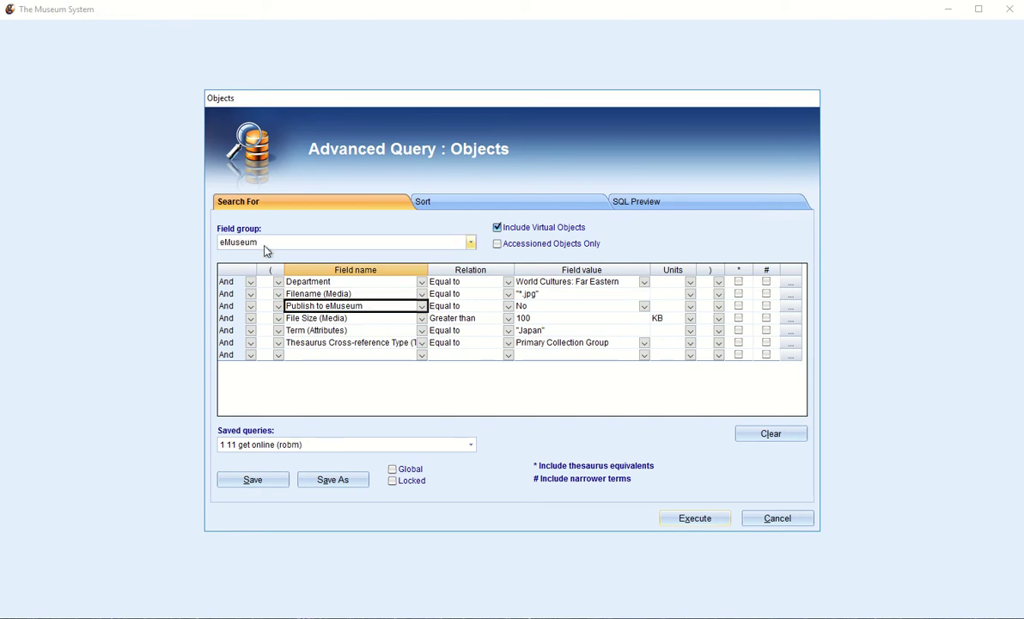
pyautogui.click(359, 318)
pyautogui.click(548, 320)
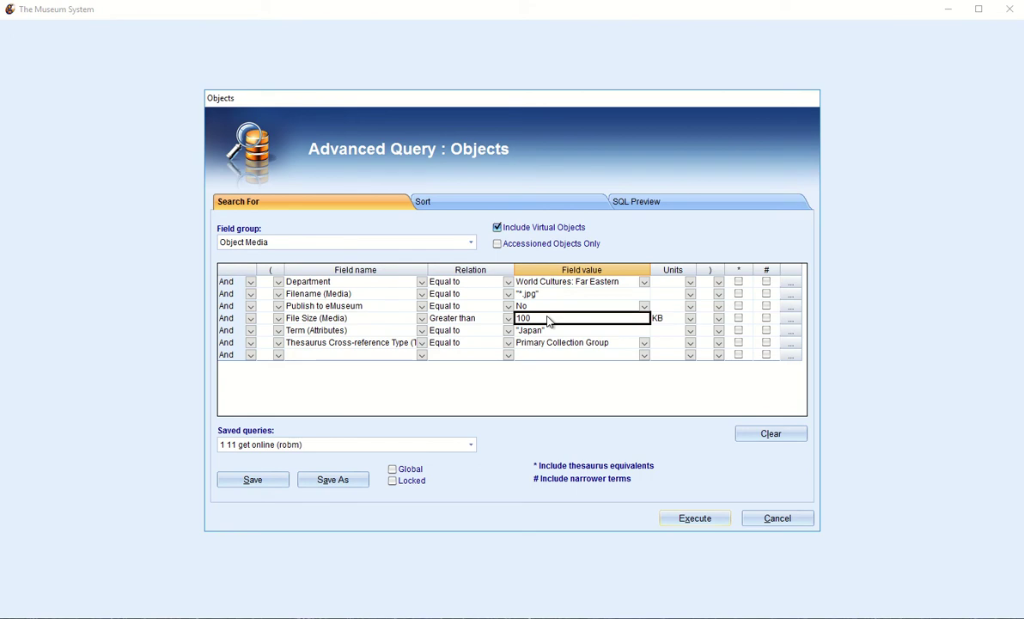
pyautogui.click(373, 332)
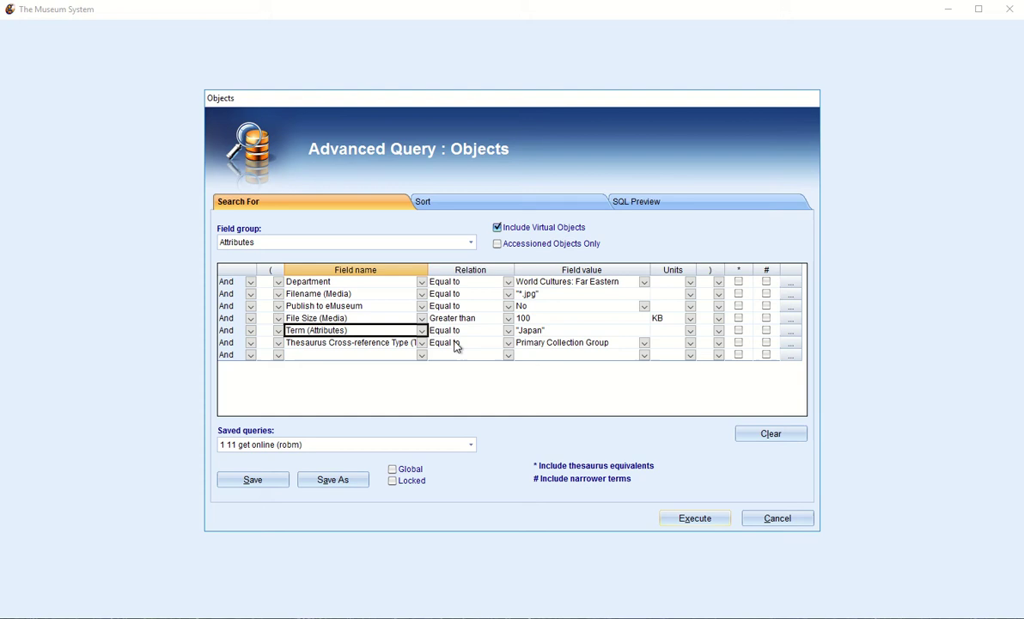
pyautogui.click(352, 342)
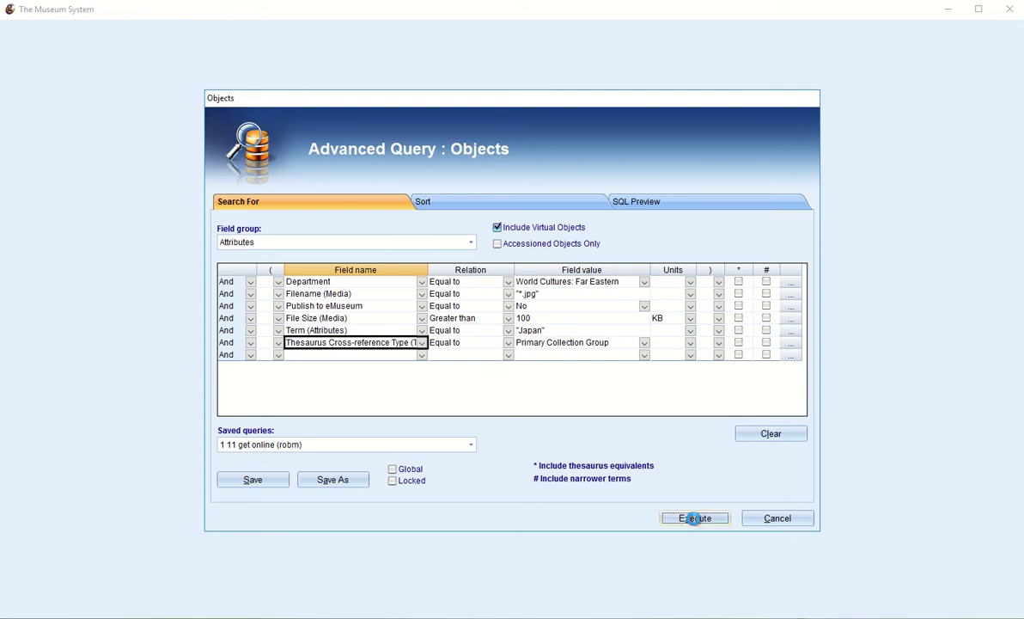
# Execute the query, returning 2424 object records, and switch the results to Light Box view
pyautogui.click(694, 519)
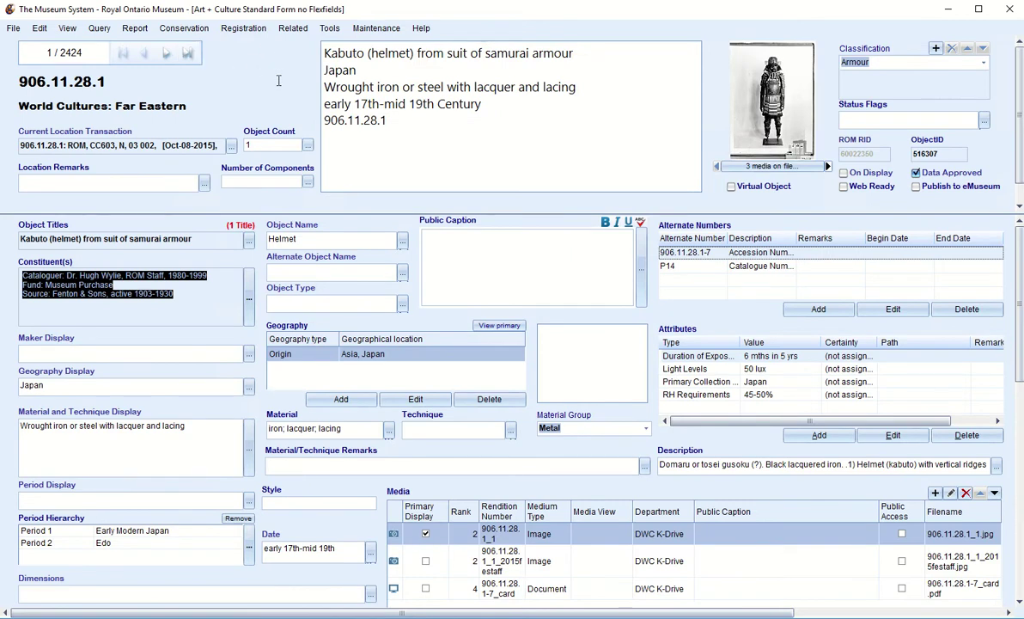
pyautogui.click(67, 28)
pyautogui.click(86, 58)
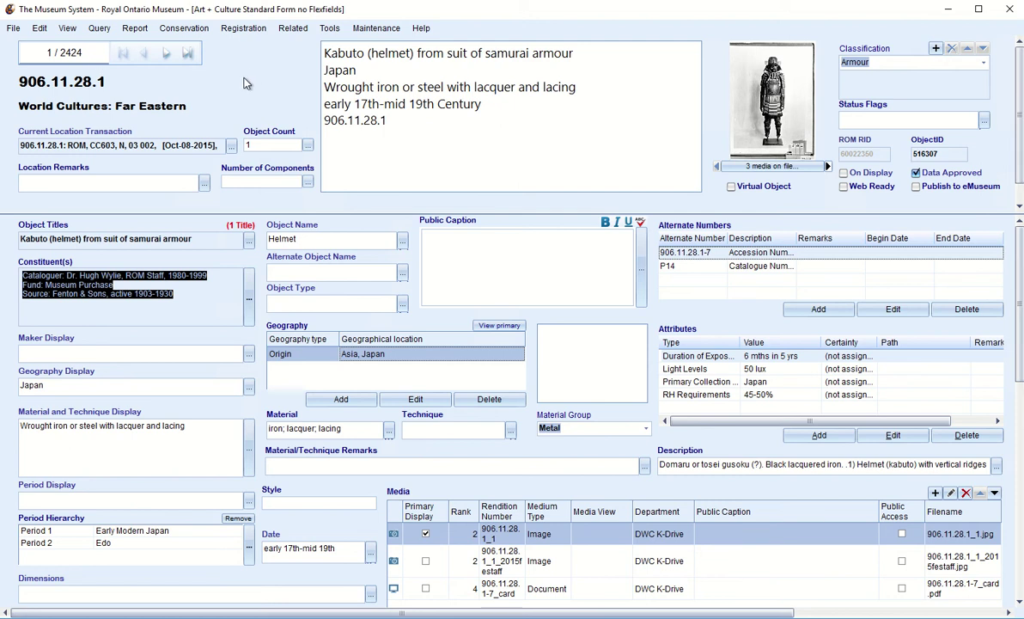
# Show the 2424 results as Light Box thumbnails and review records 1–21
pyautogui.hotkey('ctrl', 'l')
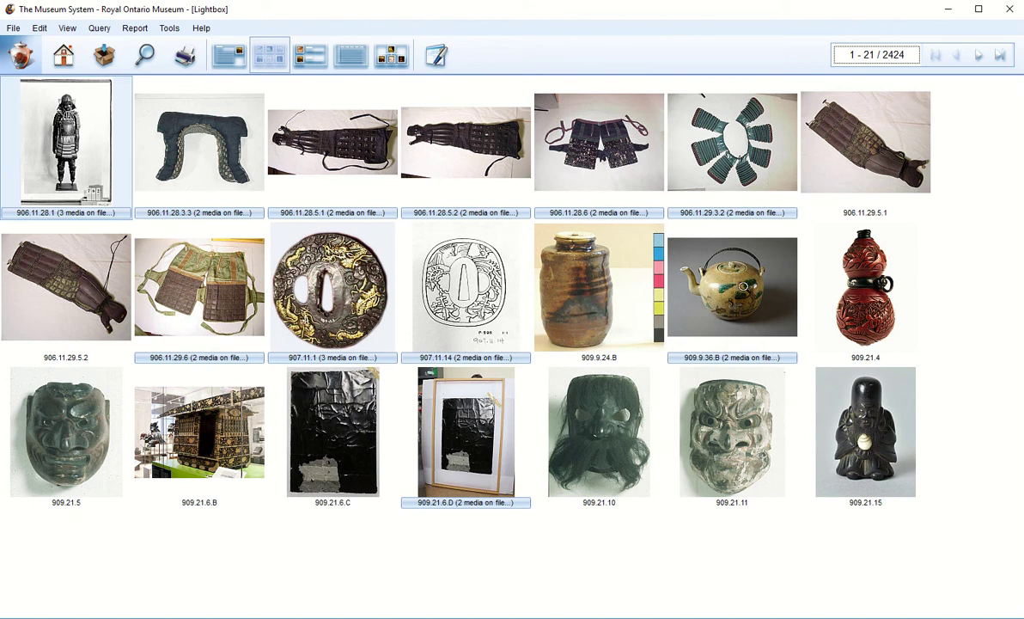
pyautogui.moveTo(744, 286)
pyautogui.moveTo(726, 268)
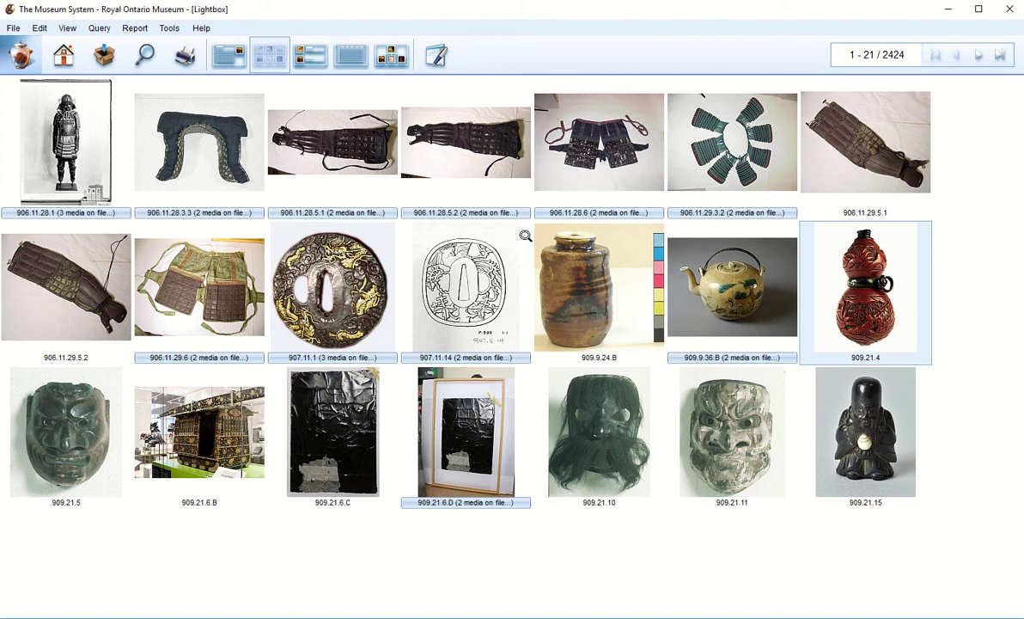
# Open the lacquer netsuke record 909.21.4 in the record form
pyautogui.click(438, 62)
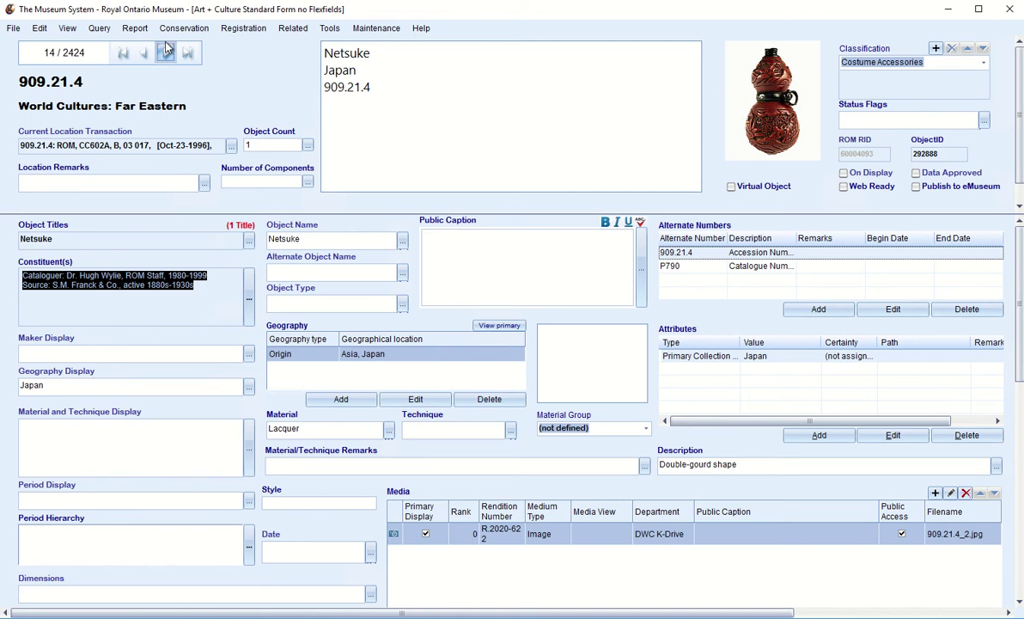
pyautogui.click(72, 32)
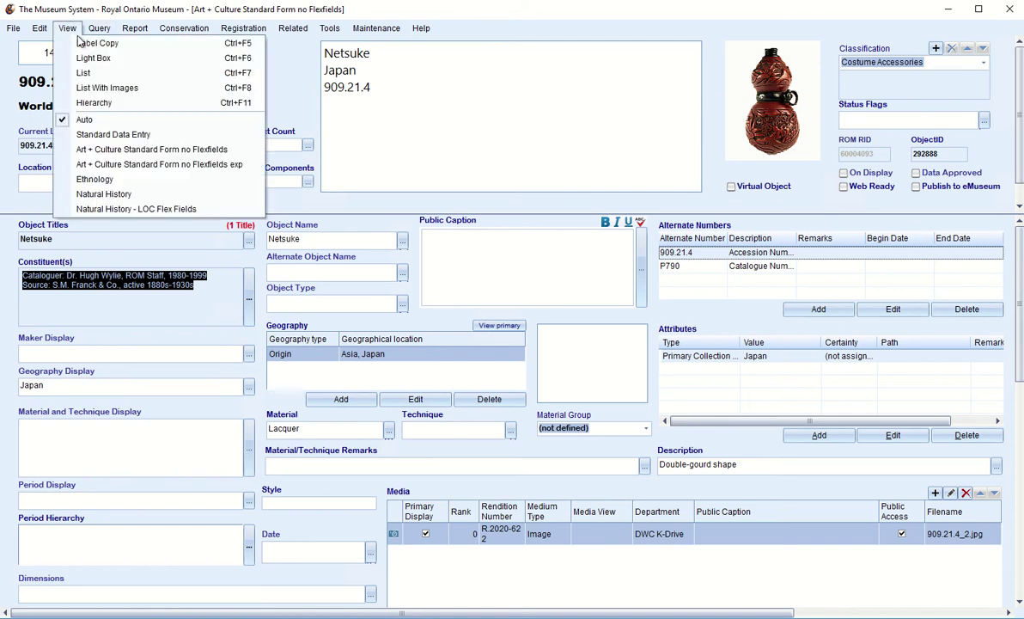
# Return to Light Box view, now showing records 14–34 from netsuke 909.21.4
pyautogui.click(103, 58)
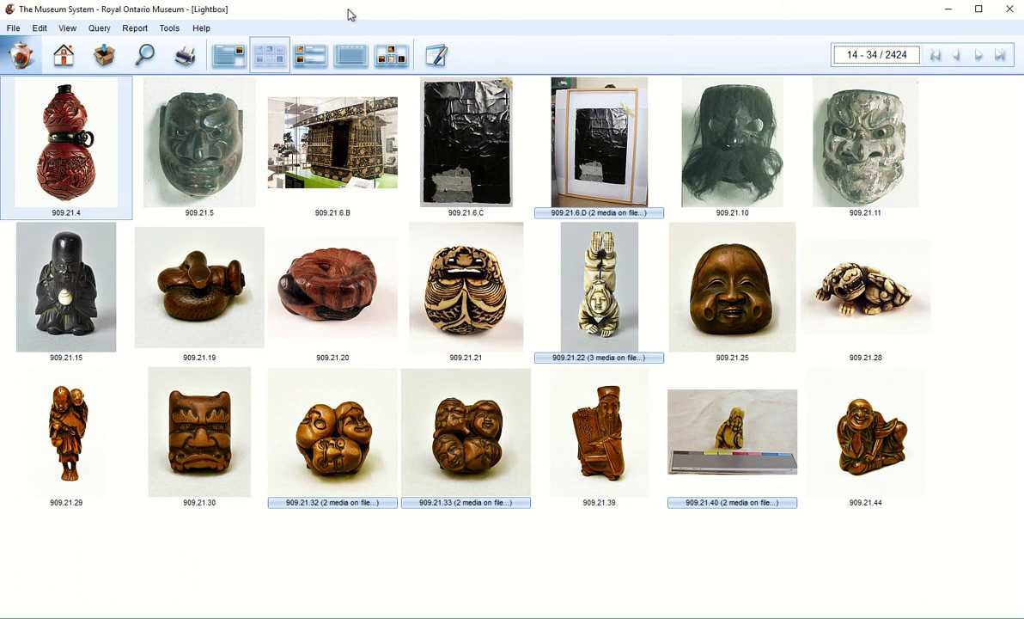
# Exit the lightbox to the main menu and start an Objects query by Object Number 2011.6.14
pyautogui.click(13, 31)
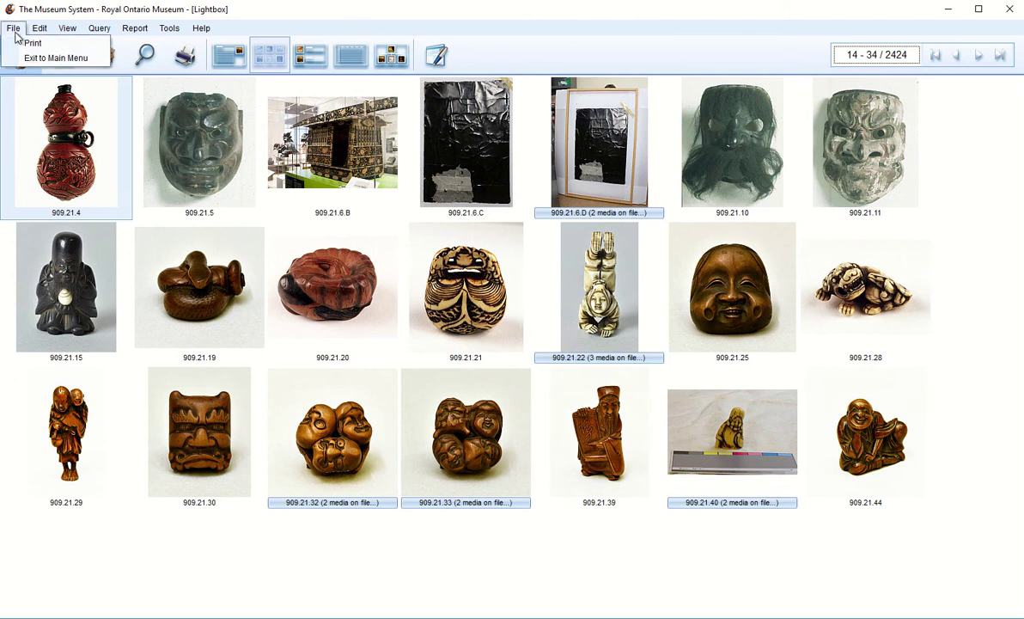
pyautogui.click(45, 58)
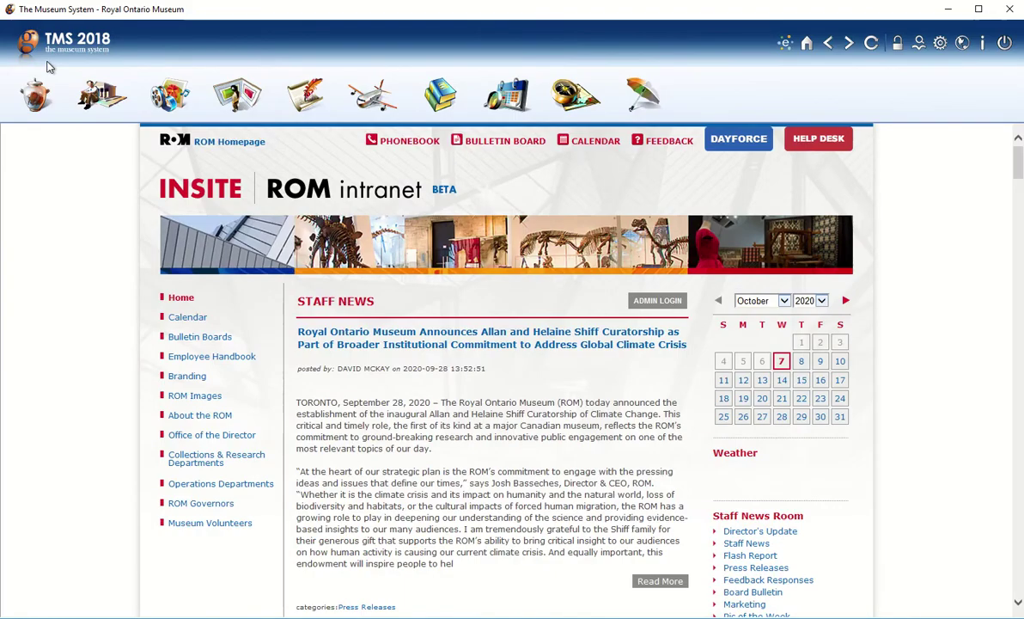
pyautogui.click(38, 98)
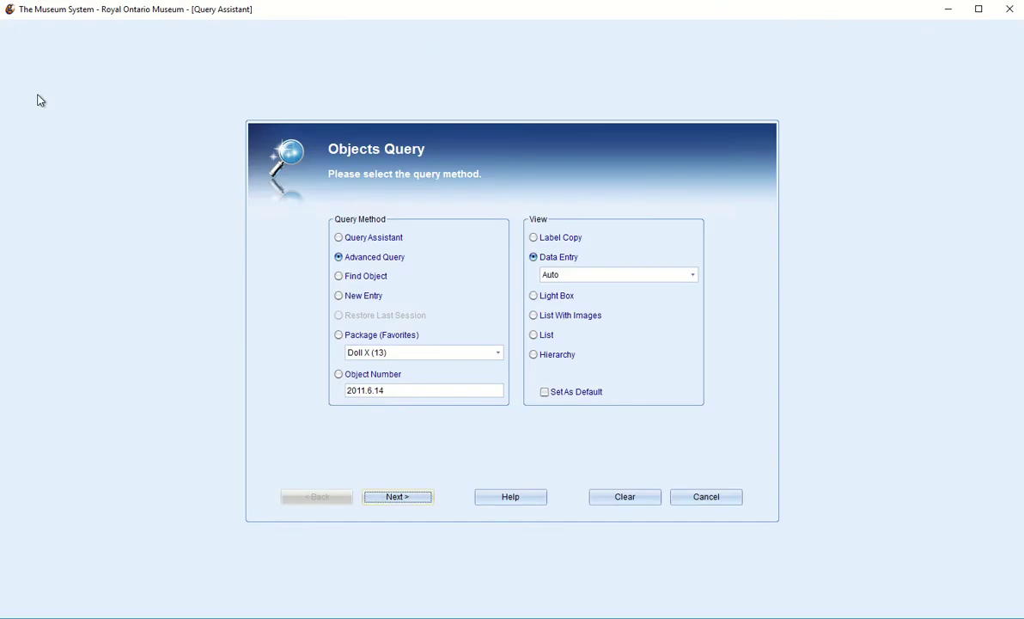
pyautogui.click(407, 387)
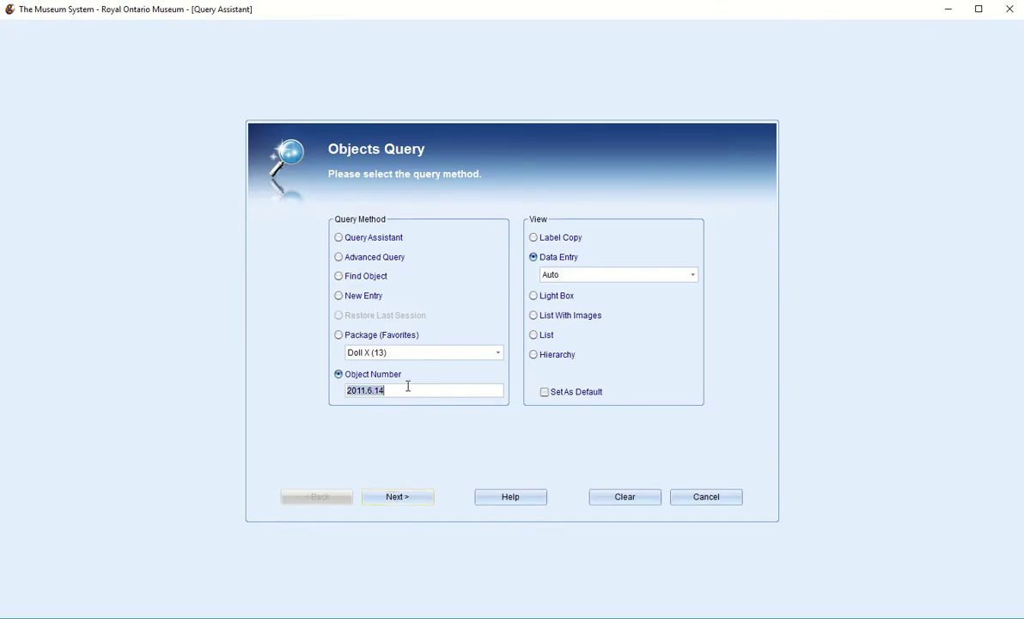
# Open object record 2011.6.14, the 1962 'King Kong' cinema booklet from Mumbai
pyautogui.click(416, 502)
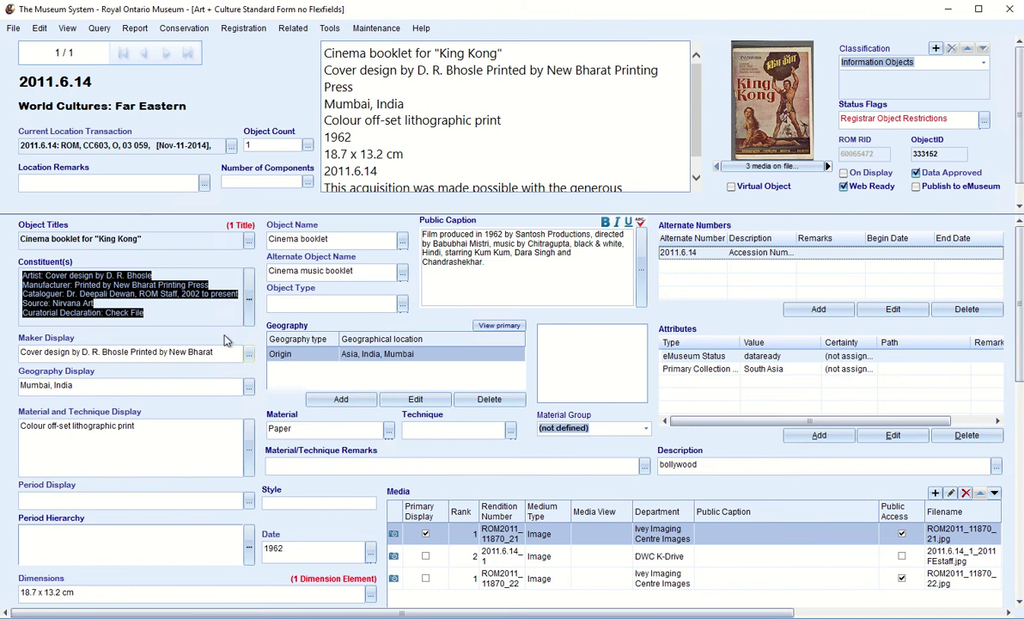
# Delete all Maker Display text, including 'Printing Press', and save the record of 2011.6.14
pyautogui.moveTo(218, 352); pyautogui.dragTo(17, 333)
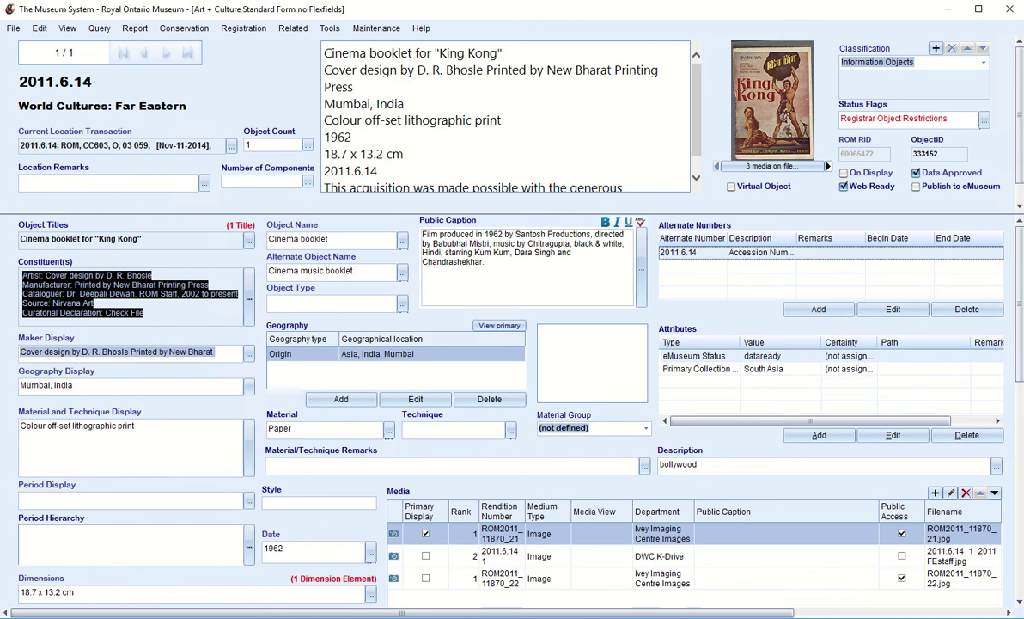
pyautogui.press('Delete')
pyautogui.moveTo(120, 353); pyautogui.dragTo(7, 358)
pyautogui.press('Delete')
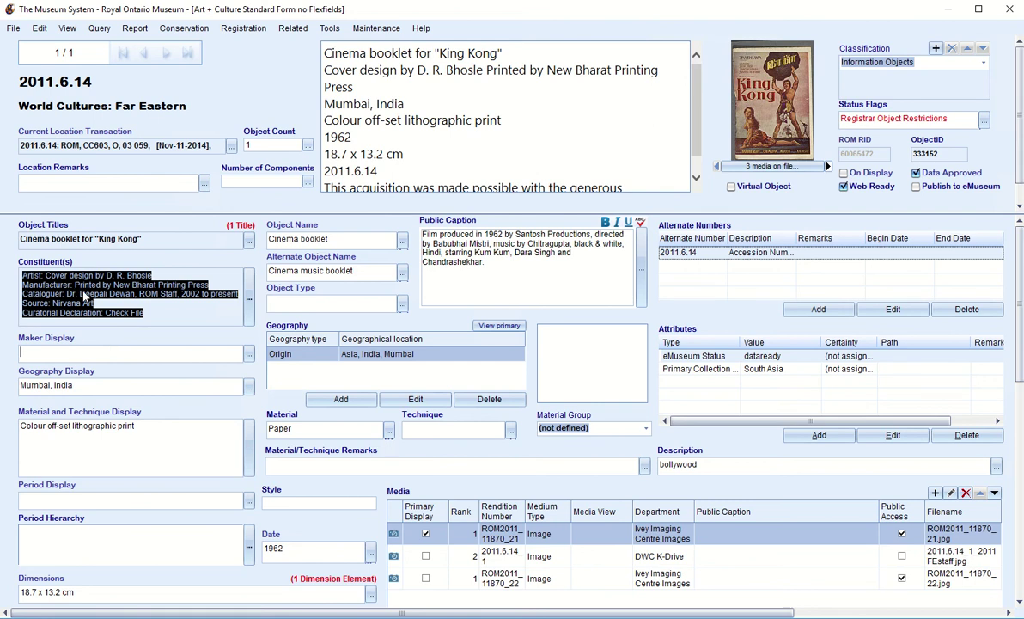
pyautogui.click(250, 302)
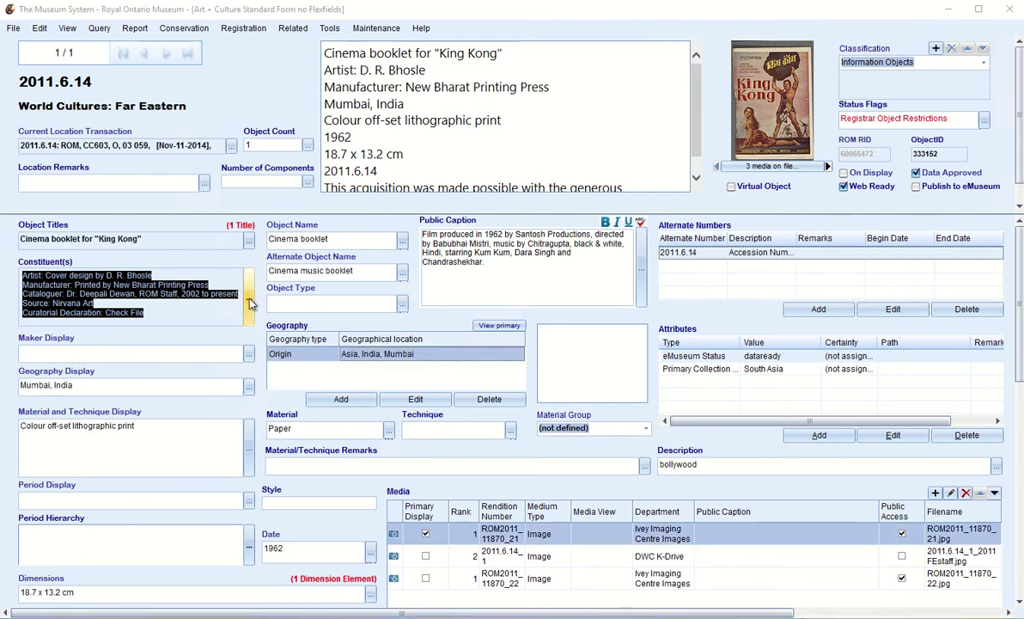
# Open the Constituent Assistant for 2011.6.14 and select the Manufacturer entry
pyautogui.click(250, 303)
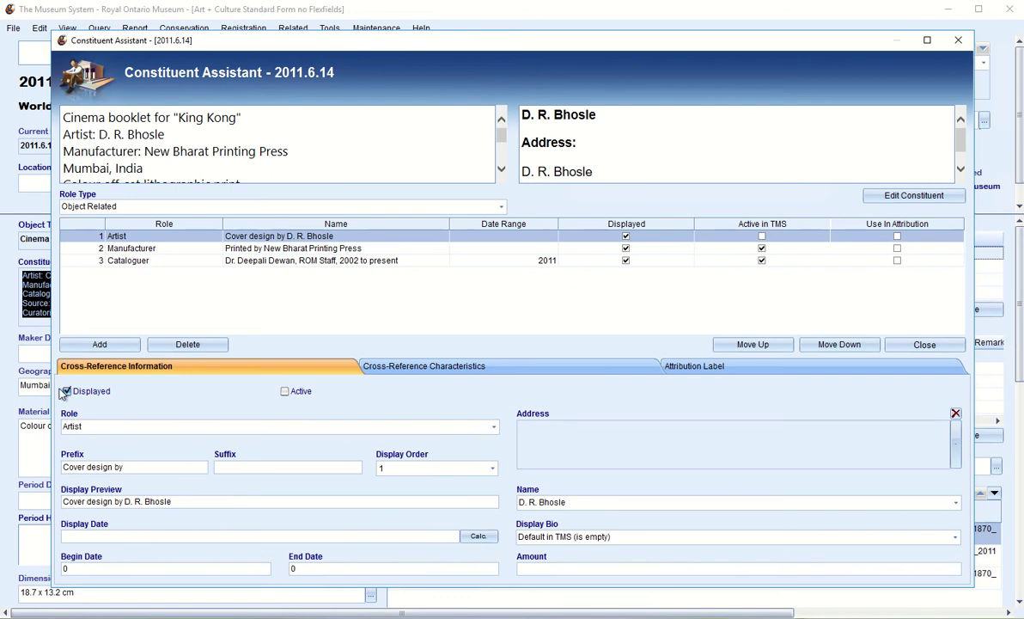
pyautogui.click(239, 247)
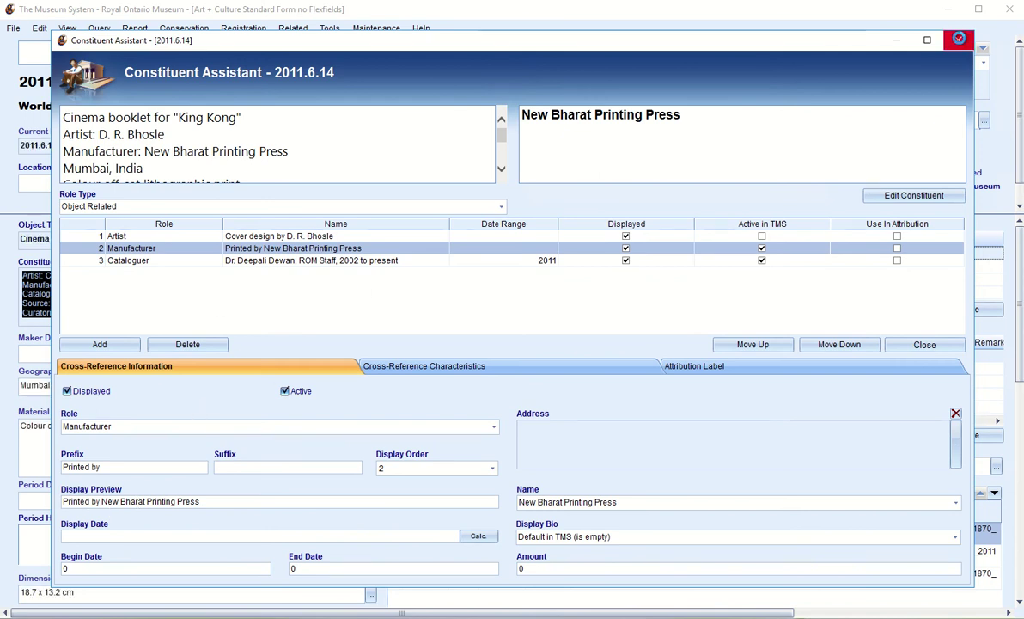
# Close the Constituent Assistant and return to the King Kong booklet record 2011.6.14
pyautogui.click(959, 39)
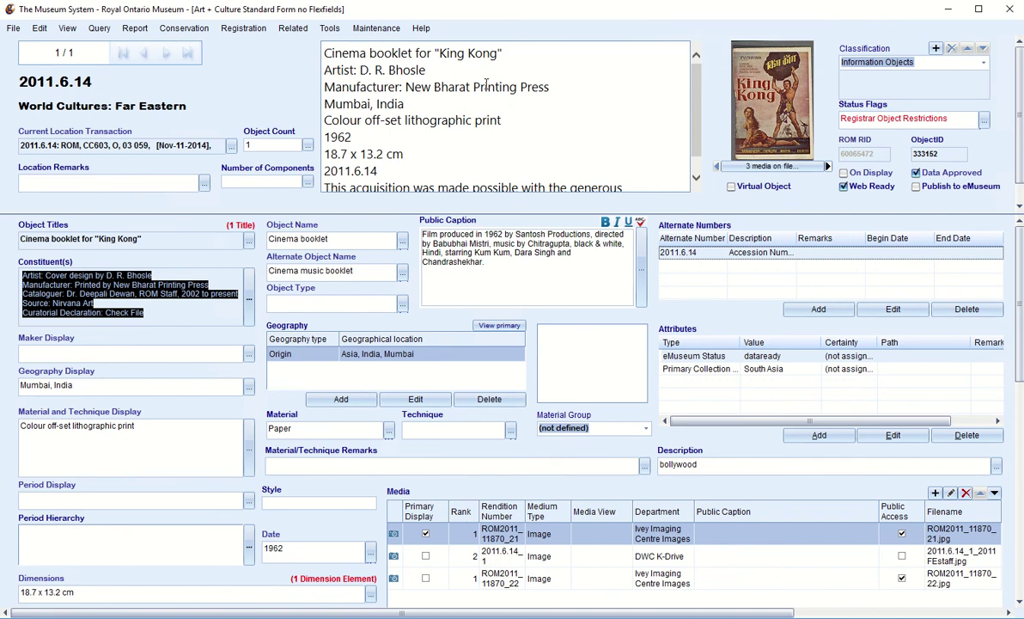
pyautogui.click(171, 281)
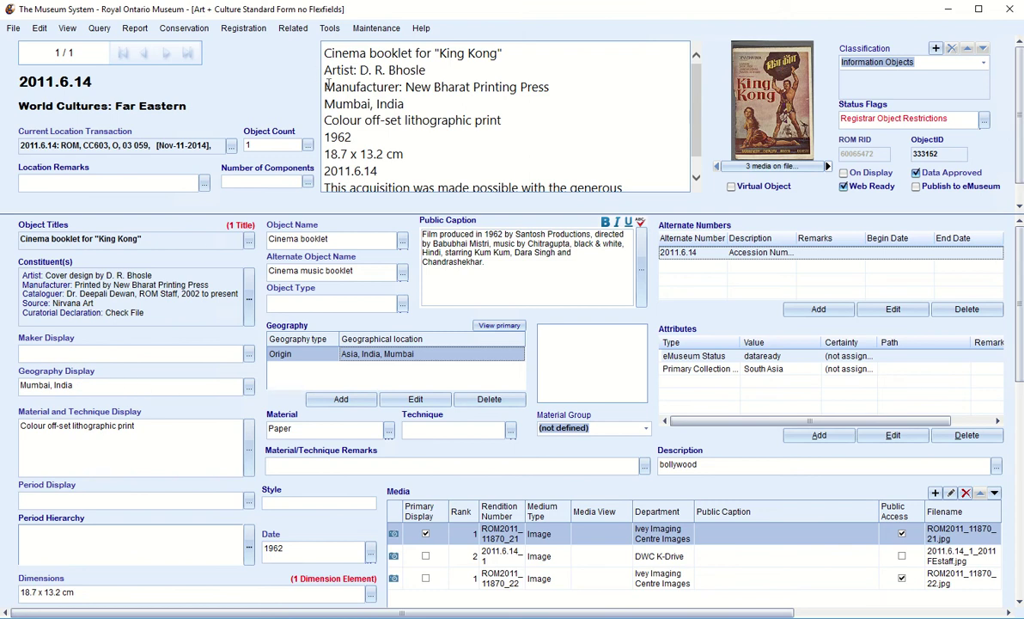
pyautogui.doubleClick(384, 103)
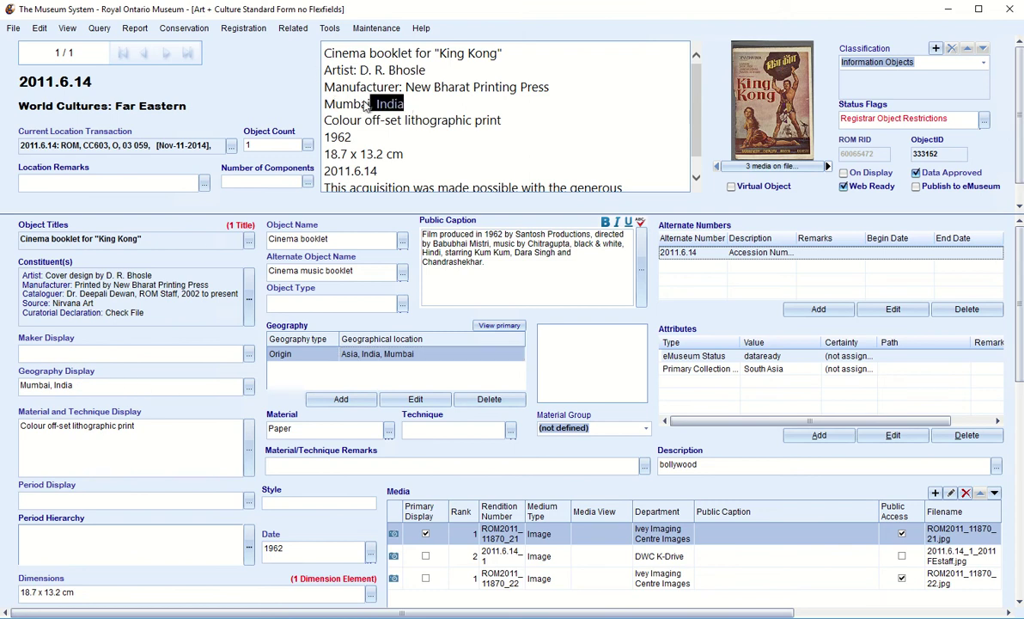
pyautogui.keyDown('shift'); pyautogui.click(325, 103); pyautogui.keyUp('shift')
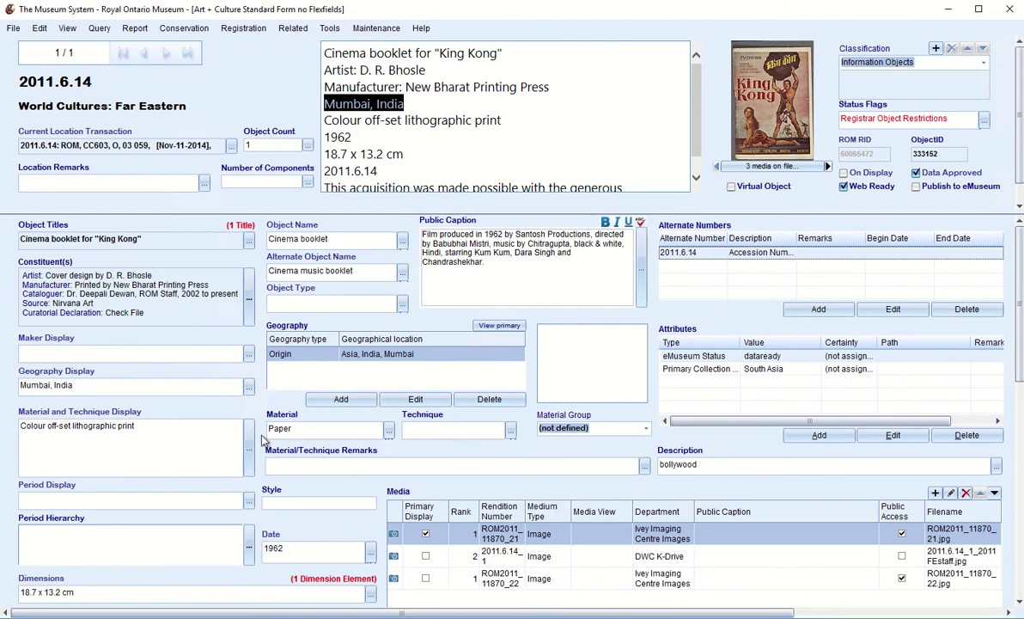
pyautogui.click(148, 443)
pyautogui.click(35, 497)
pyautogui.click(369, 553)
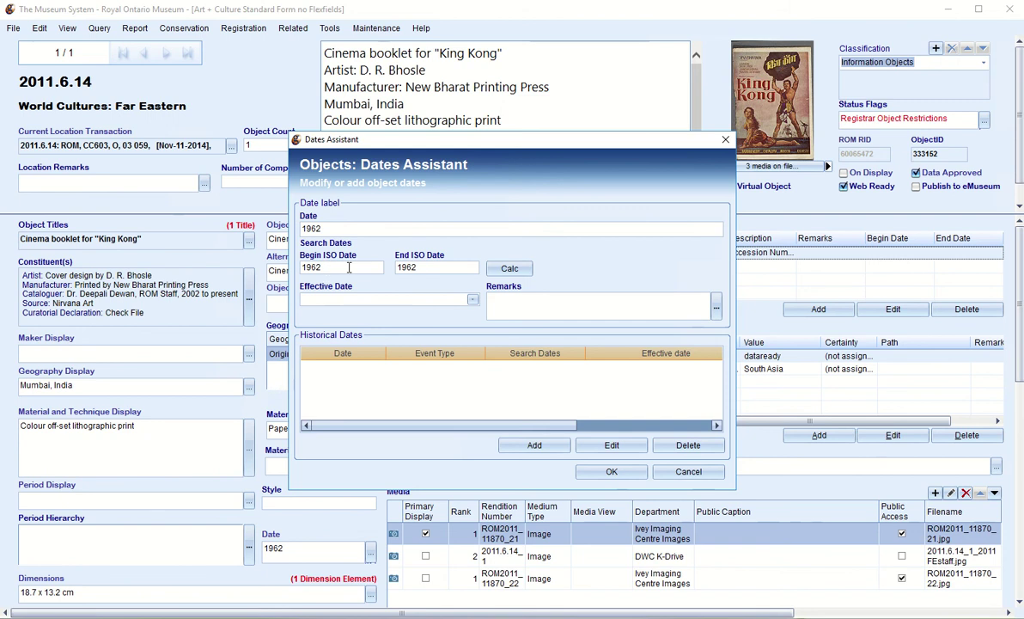
pyautogui.click(620, 473)
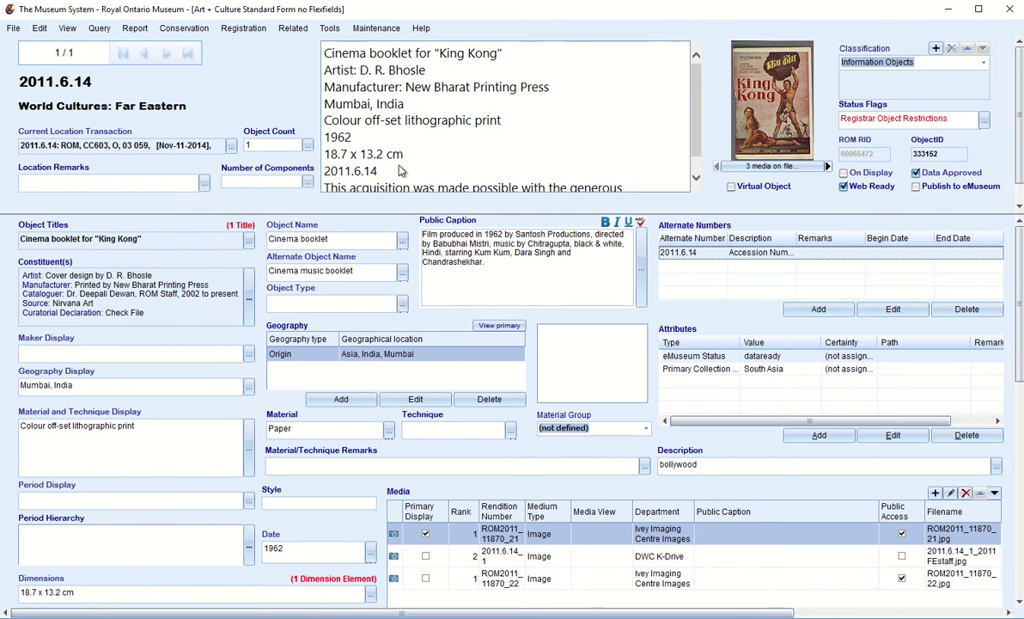
pyautogui.scroll(-1, 700, 157)
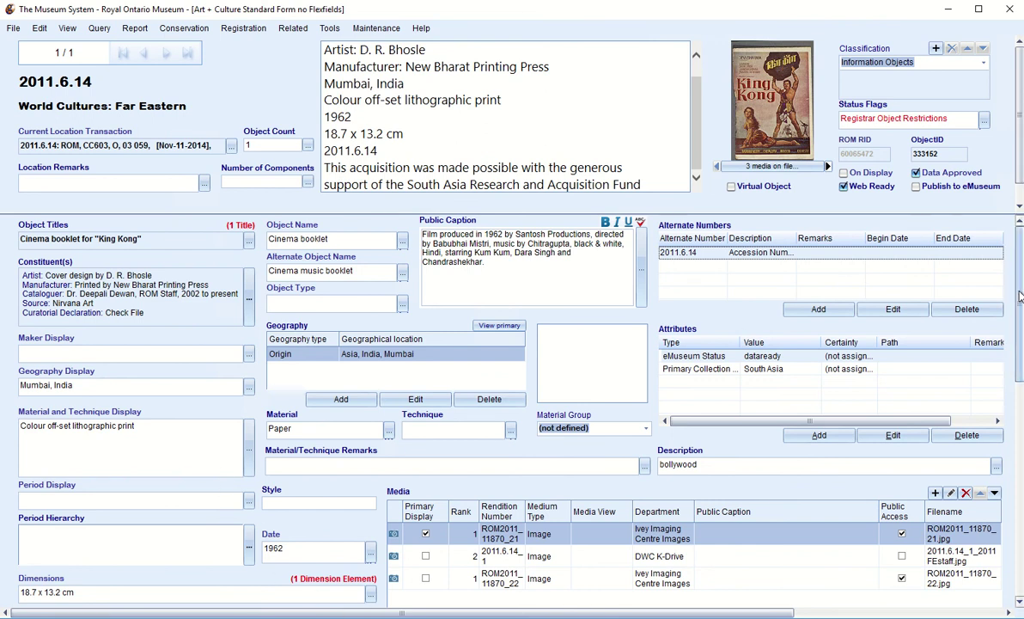
pyautogui.moveTo(1018, 307); pyautogui.dragTo(1018, 335)
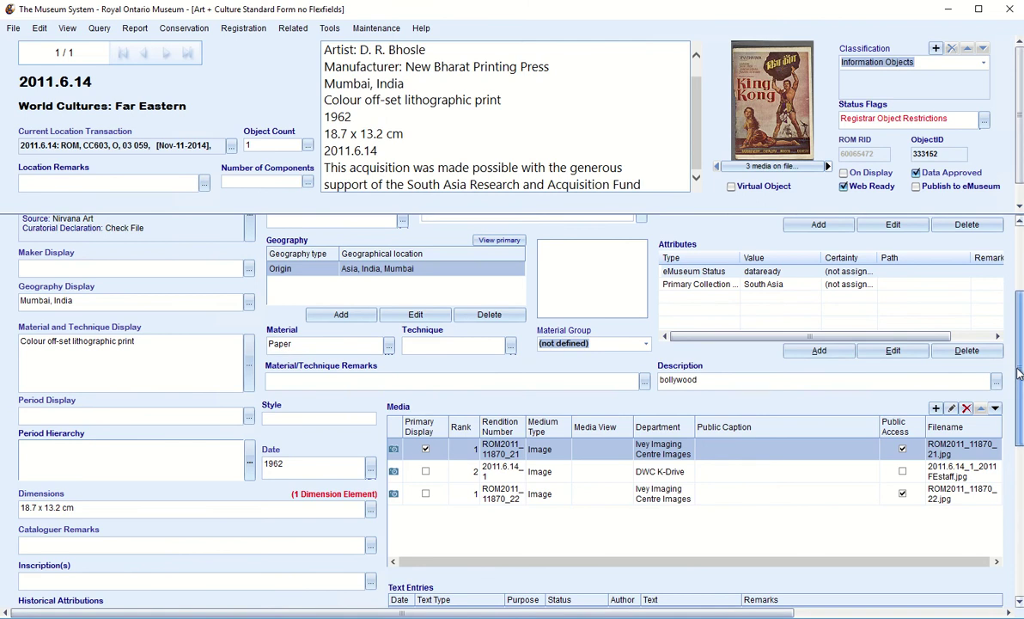
pyautogui.moveTo(1020, 341); pyautogui.dragTo(1015, 415)
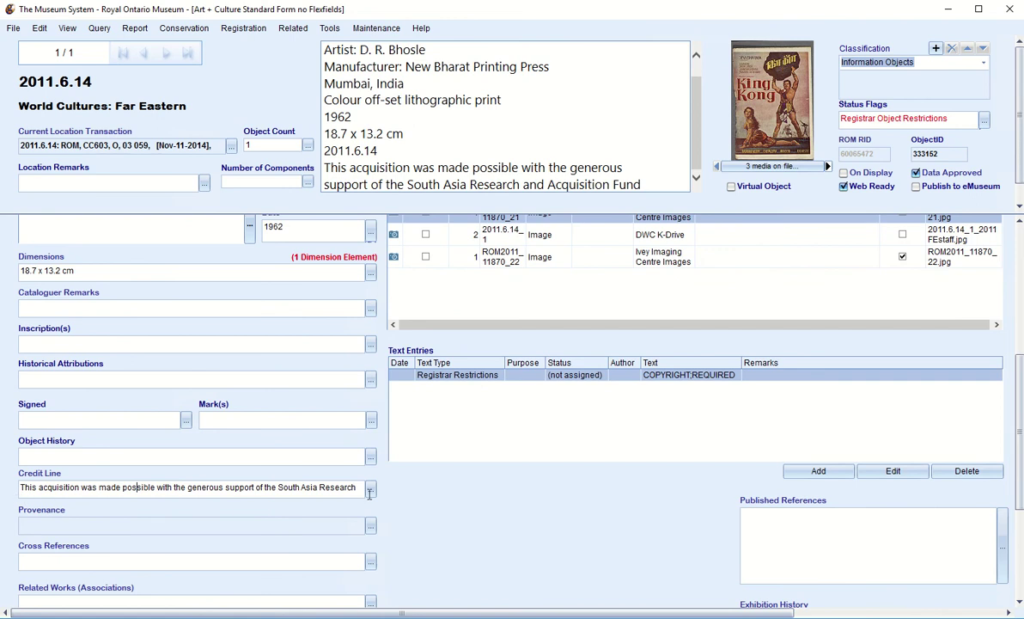
pyautogui.moveTo(1018, 434); pyautogui.dragTo(1017, 319)
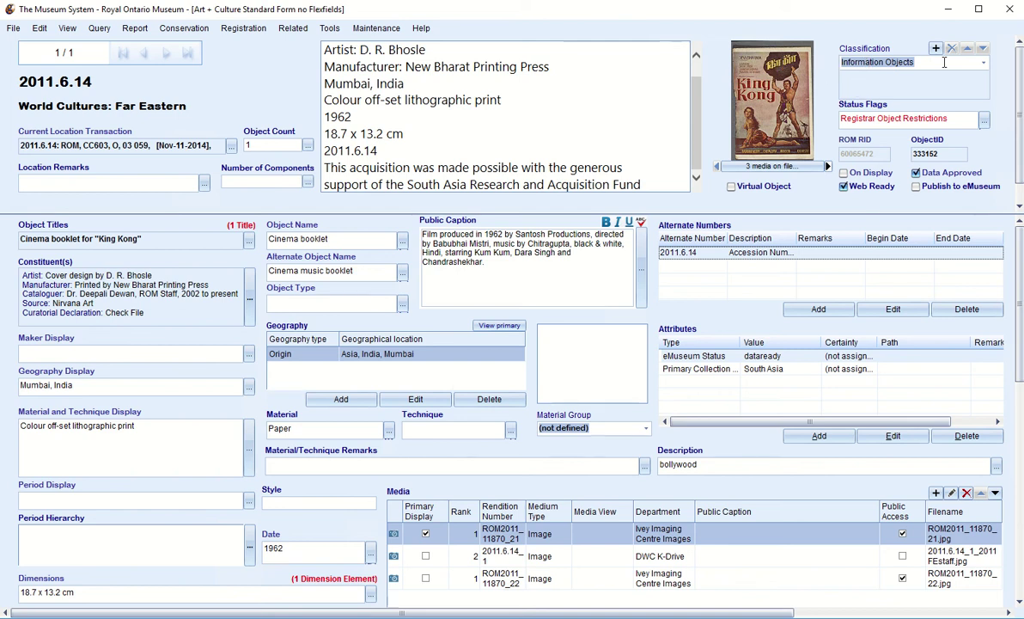
pyautogui.click(936, 50)
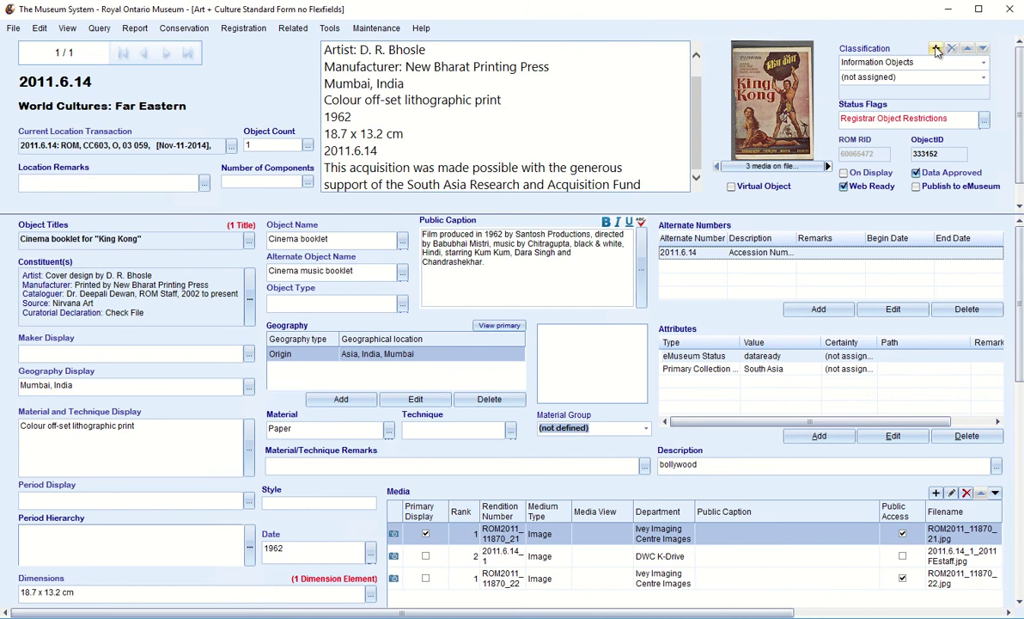
pyautogui.click(985, 78)
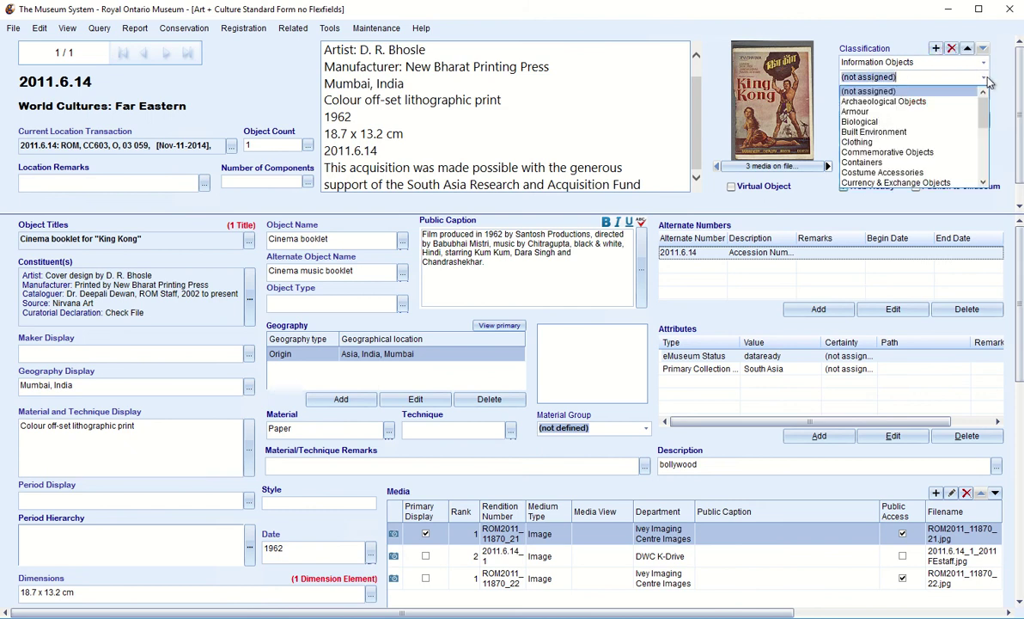
pyautogui.write('Two-dimensional Visual Works')
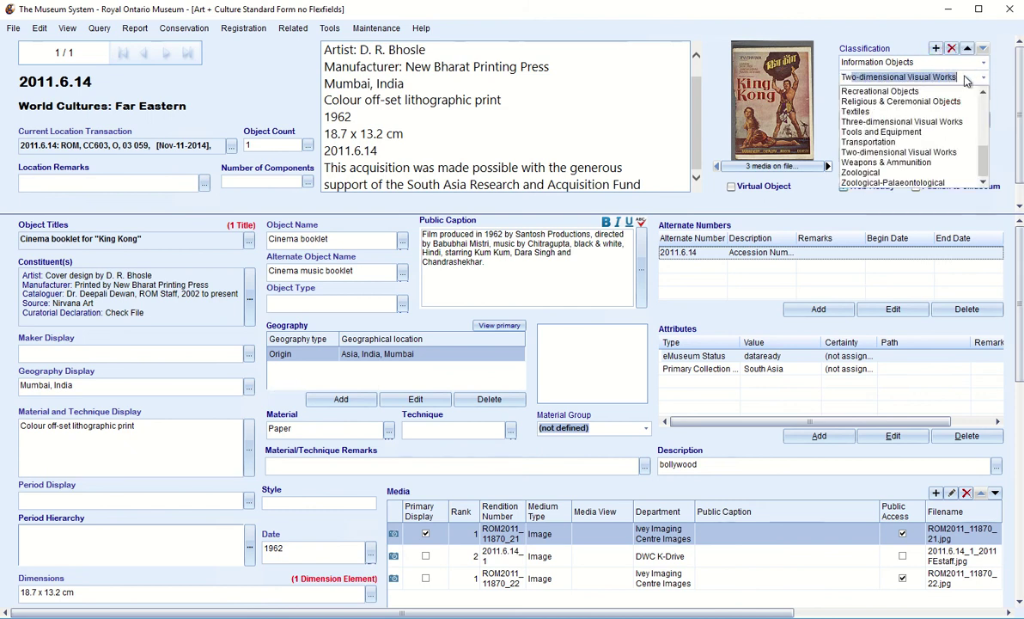
pyautogui.click(868, 152)
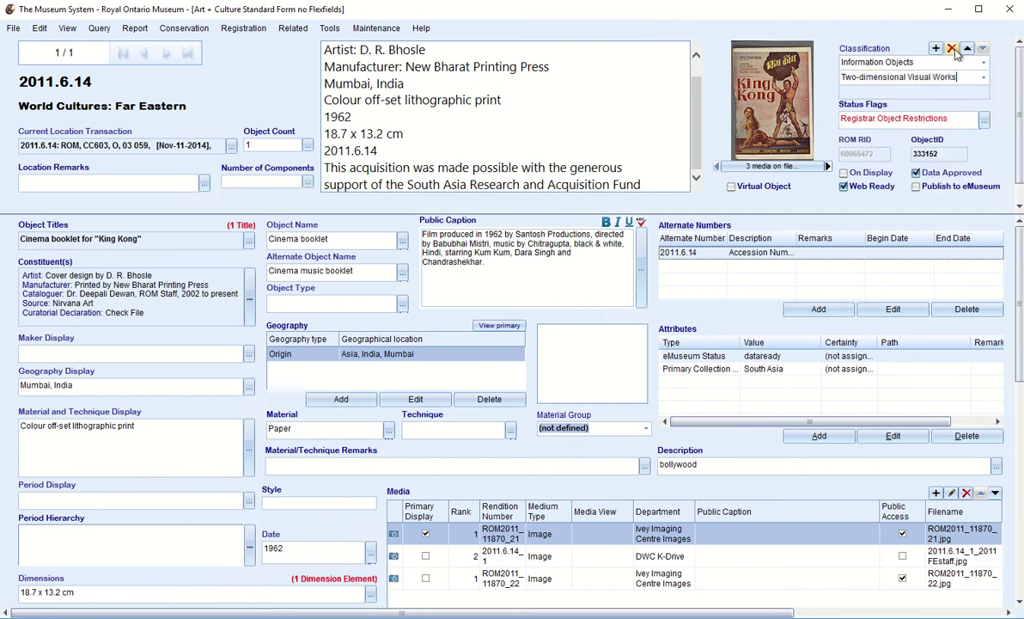
pyautogui.click(951, 48)
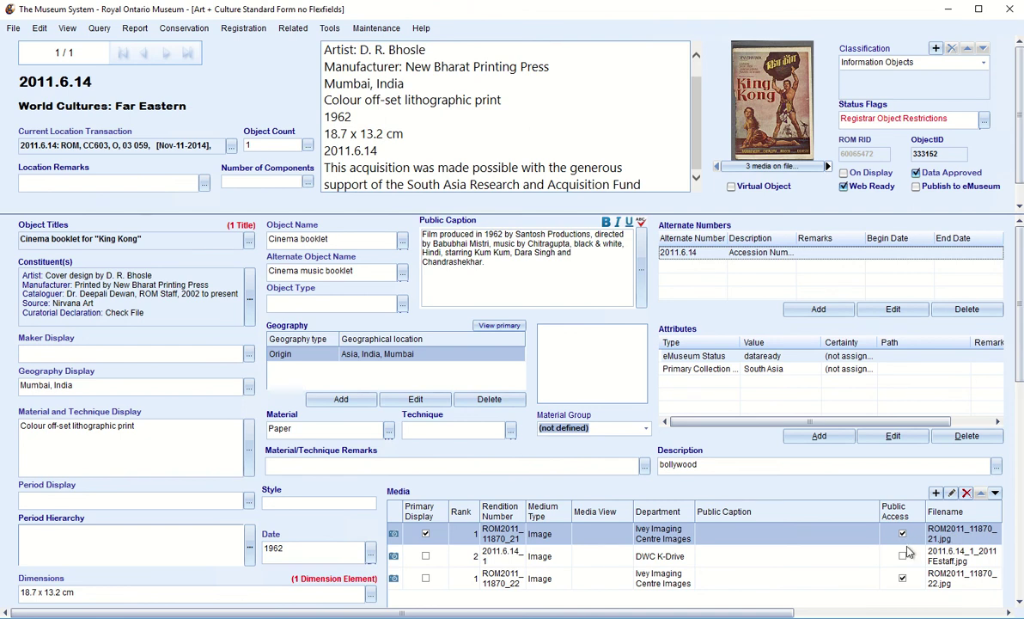
pyautogui.click(875, 581)
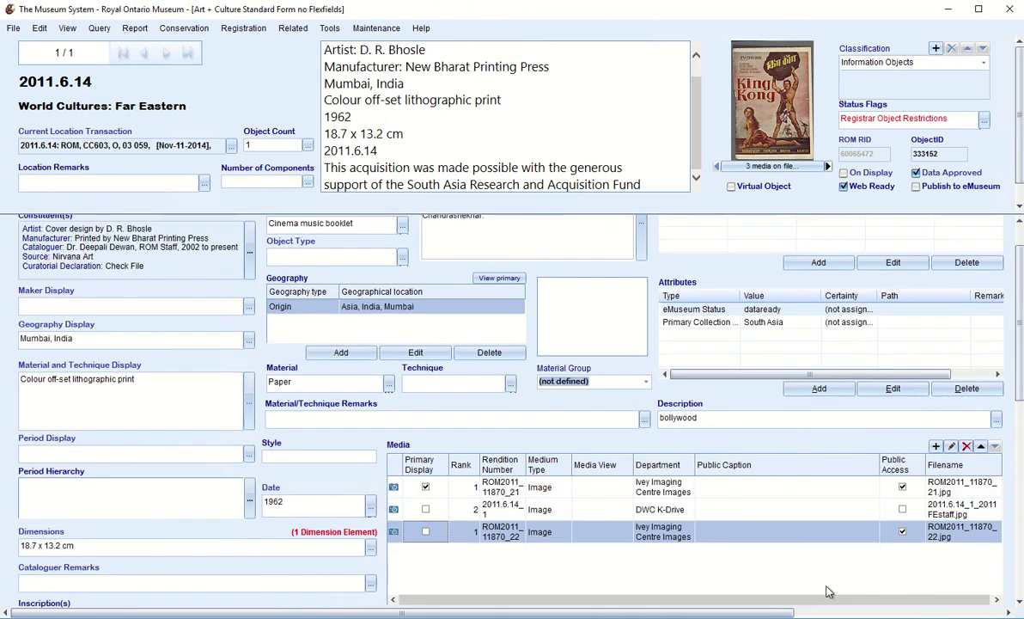
pyautogui.click(753, 488)
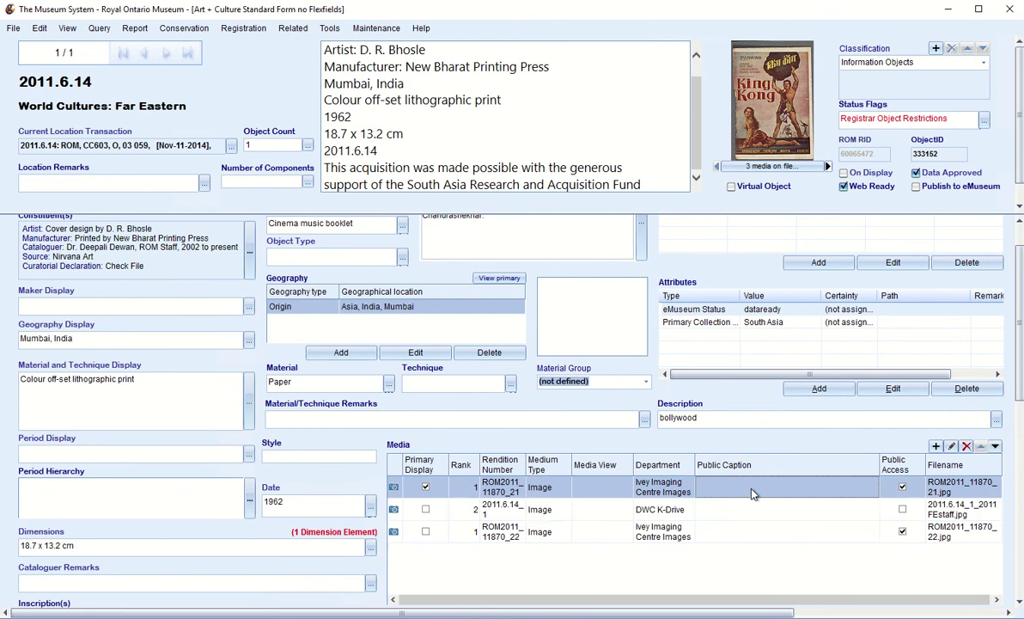
pyautogui.click(753, 538)
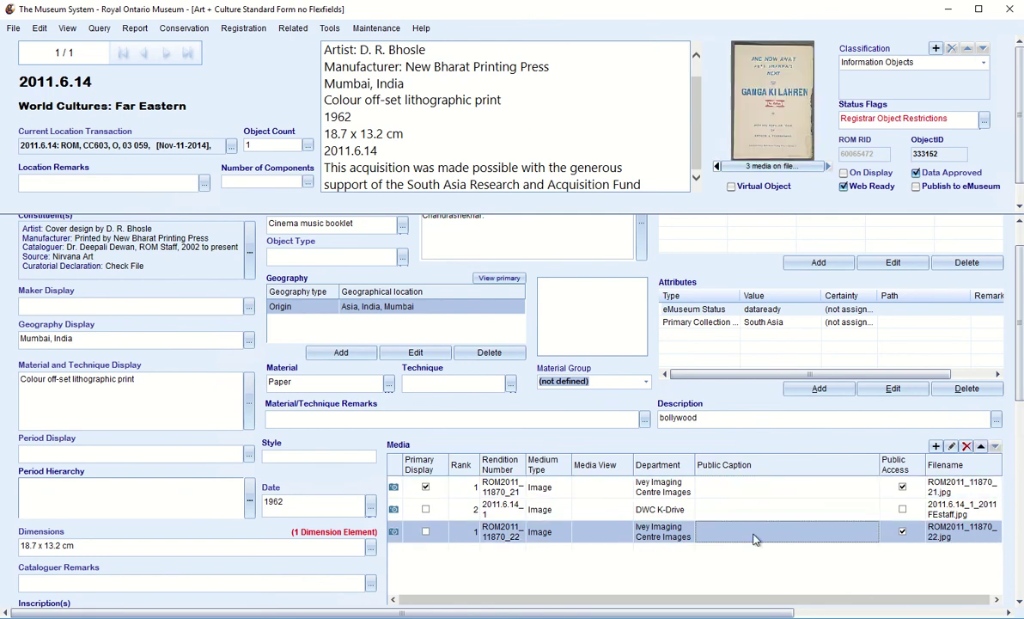
pyautogui.click(789, 488)
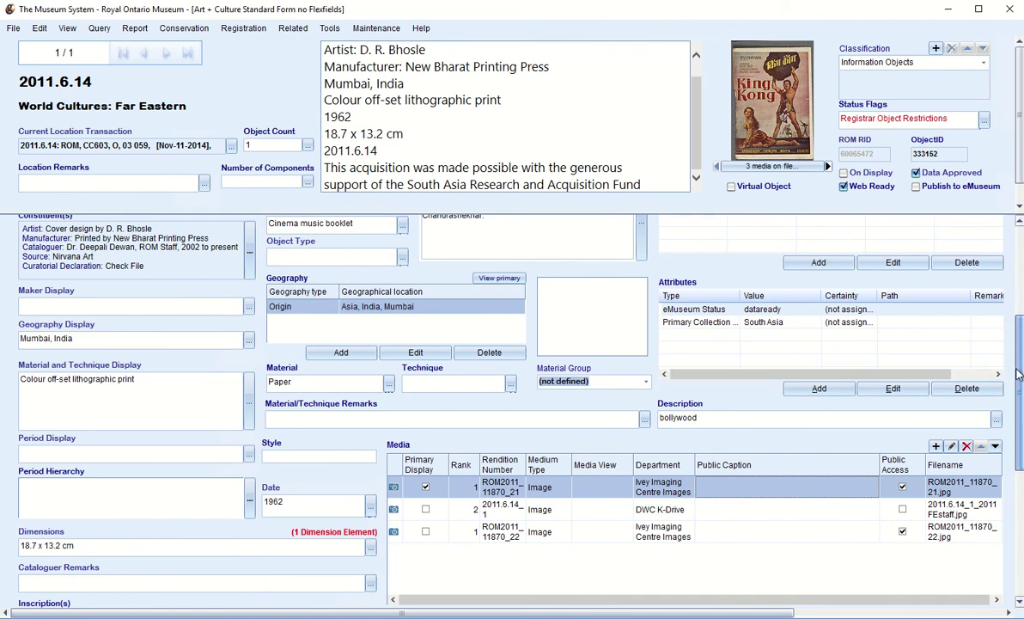
pyautogui.scroll(1, 1014, 273)
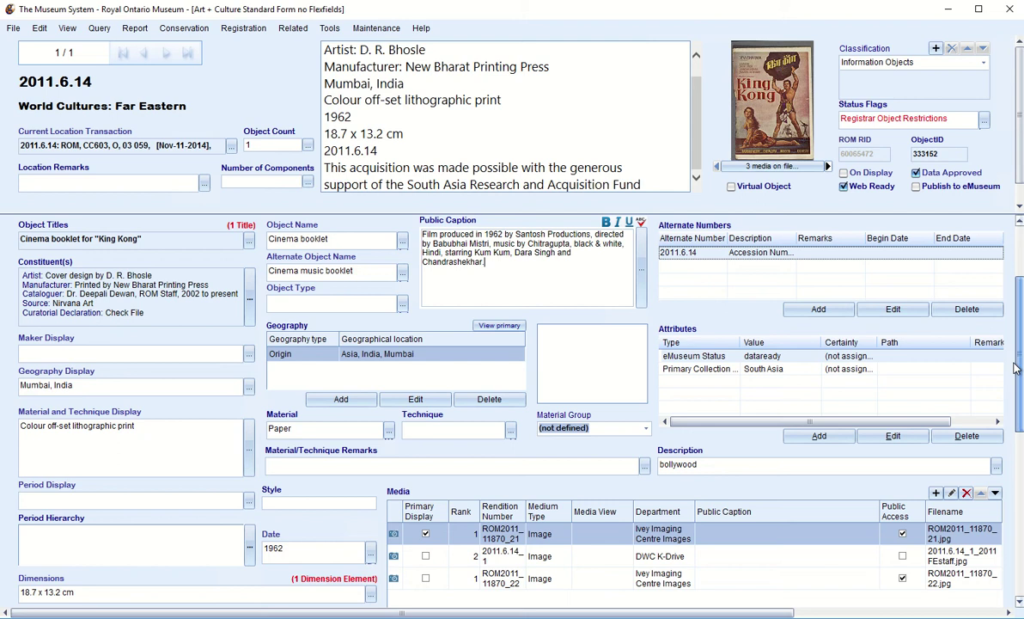
pyautogui.scroll(-4, 1021, 444)
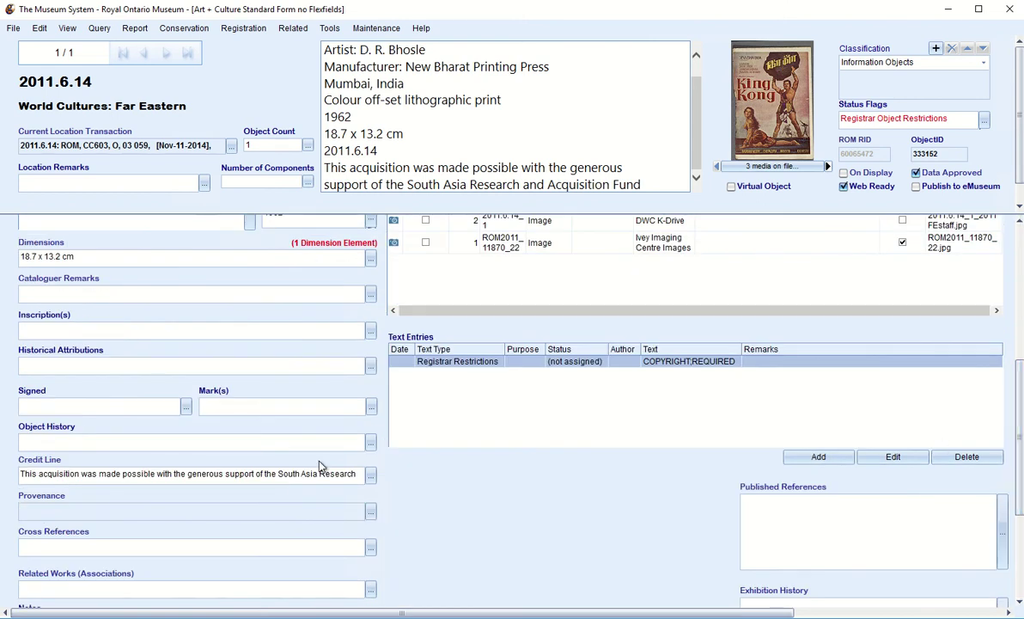
pyautogui.click(40, 368)
pyautogui.click(83, 508)
pyautogui.click(37, 439)
pyautogui.click(120, 363)
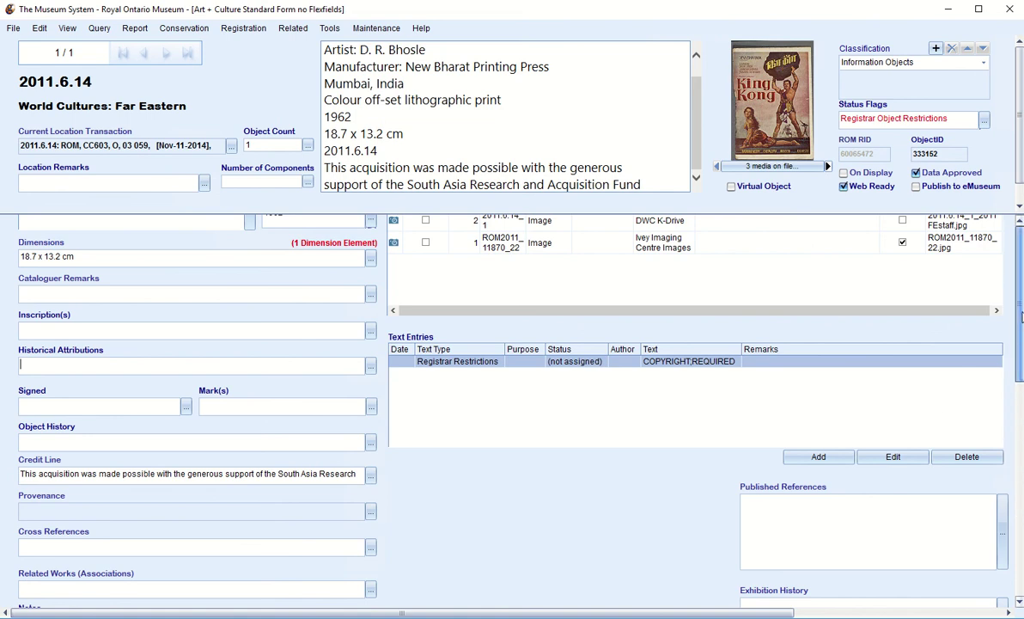
# Tick Publish to eMuseum on the King Kong booklet record 2011.6.14
pyautogui.scroll(5, 1021, 317)
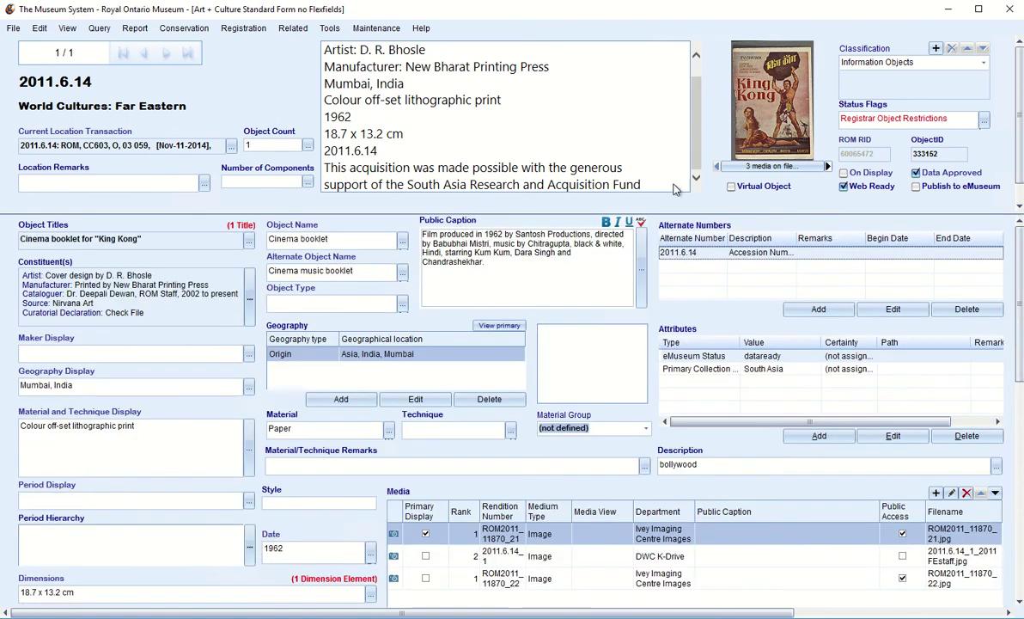
pyautogui.click(917, 186)
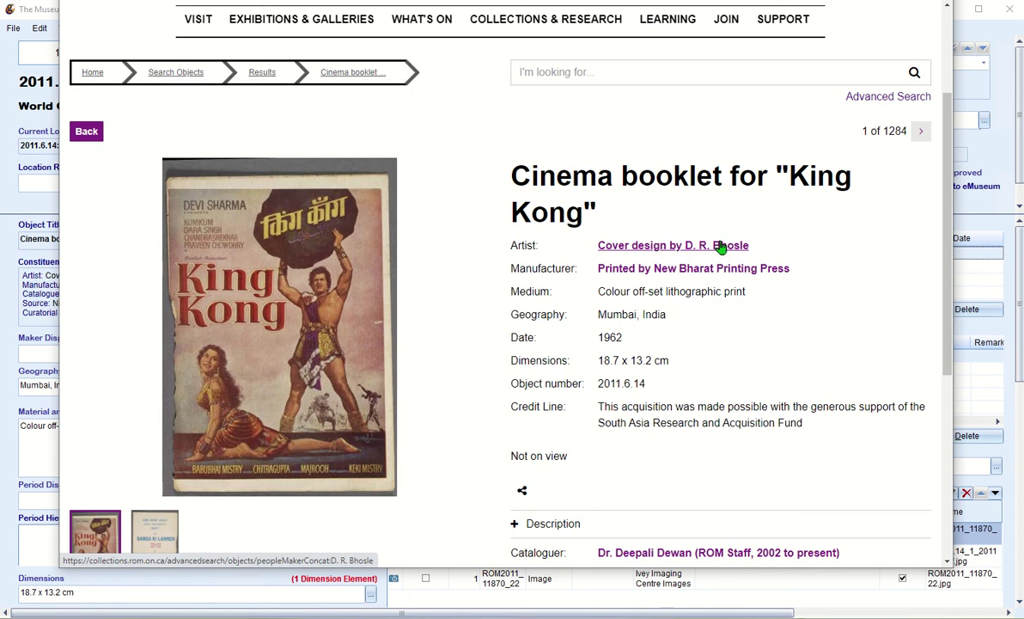
# List ROM objects by cover designer D. R. Bhosle: Sawan Bhadon (1970) and King Kong (1962)
pyautogui.click(640, 248)
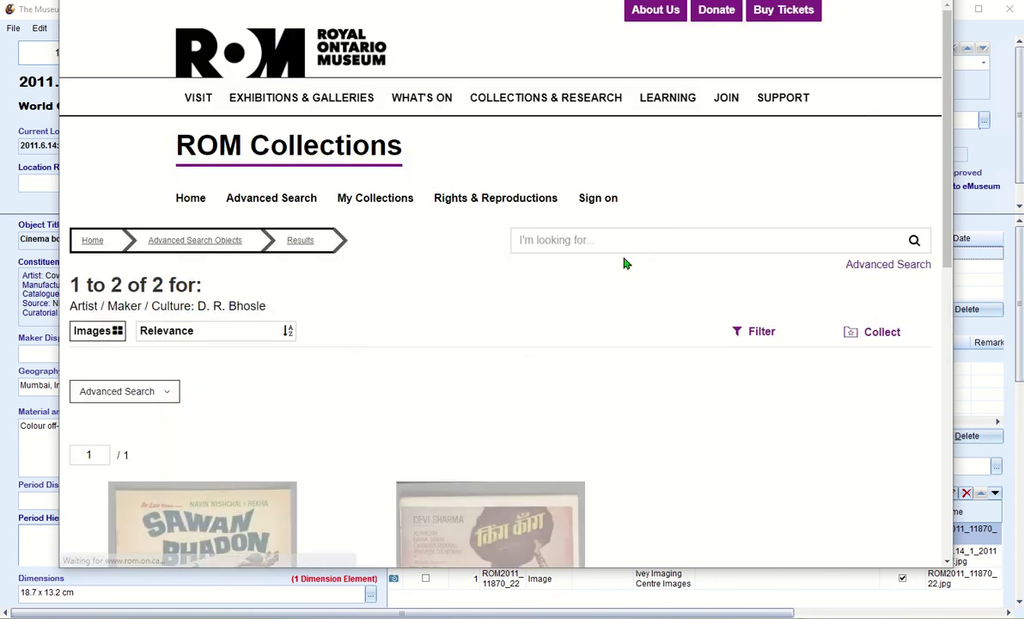
pyautogui.scroll(-4, 339, 405)
pyautogui.moveTo(225, 348)
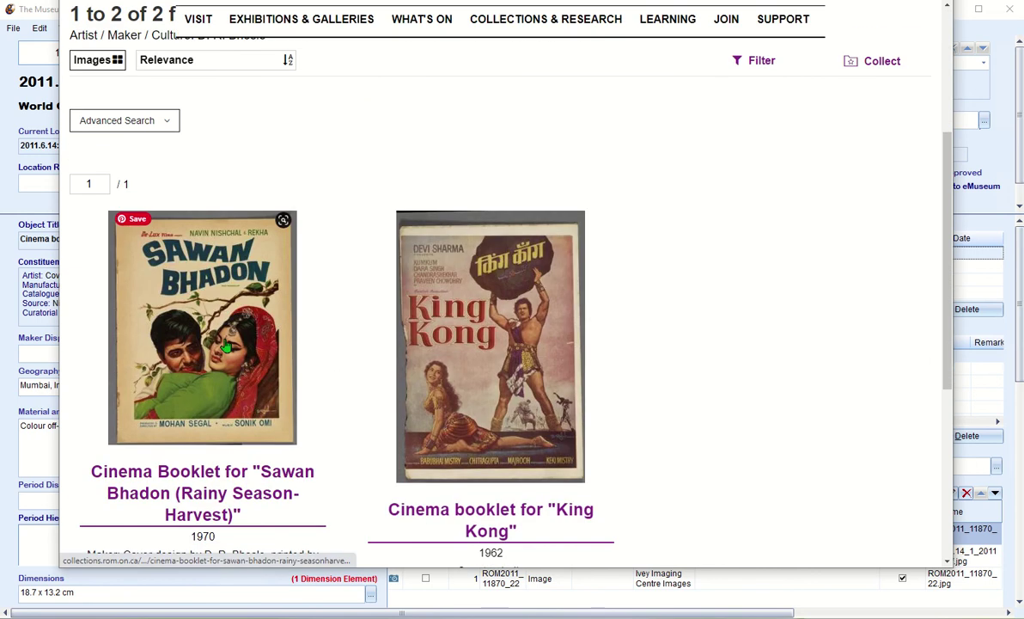
pyautogui.scroll(-2, 225, 348)
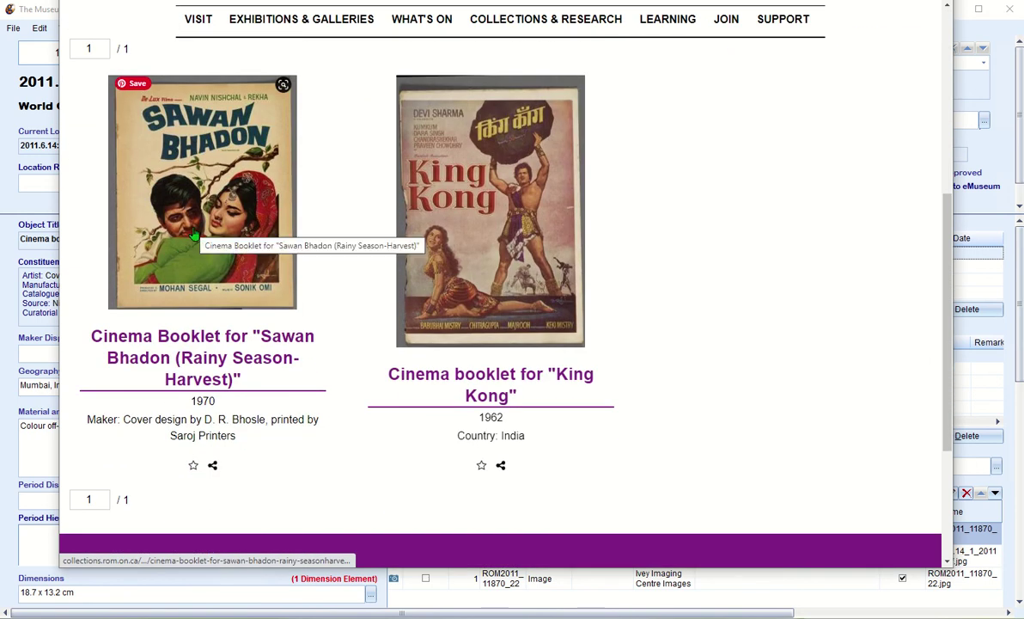
pyautogui.scroll(2, 221, 259)
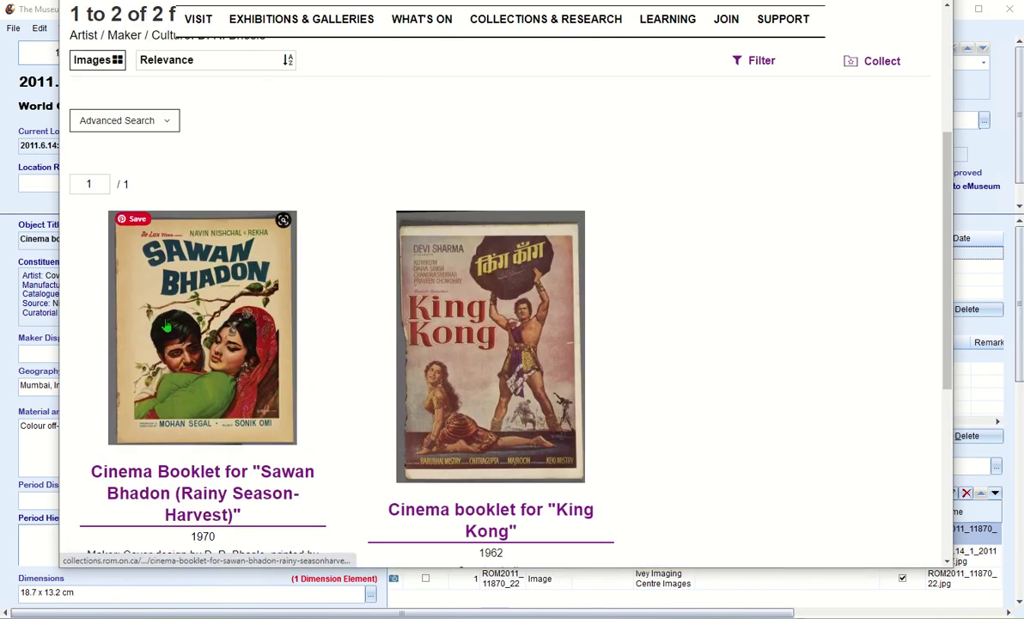
pyautogui.scroll(4, 253, 324)
pyautogui.scroll(-1, 424, 310)
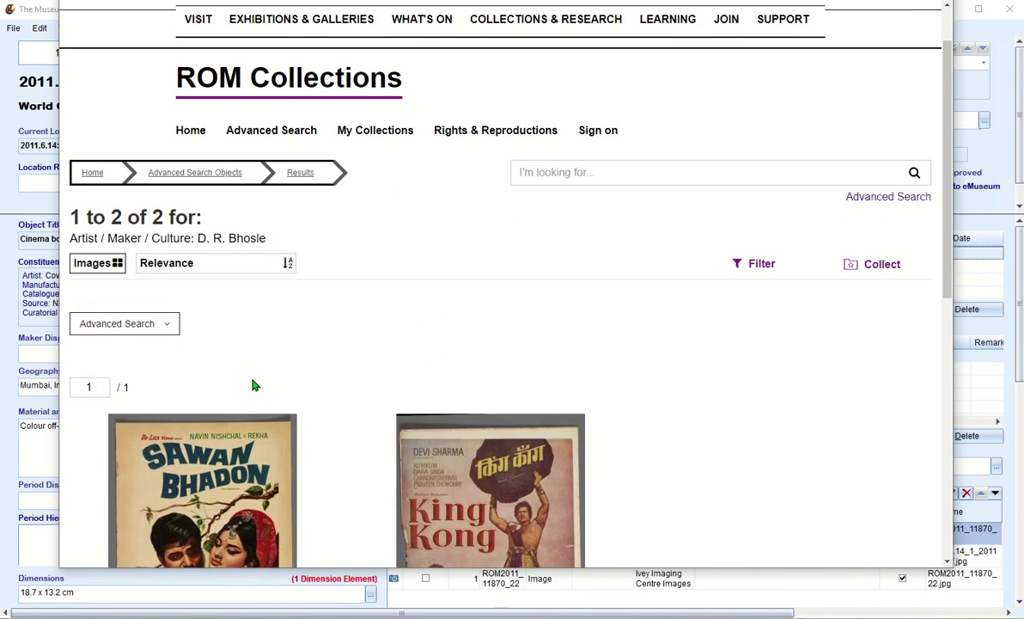
# Open the King Kong booklet 2011.6.14 from the results and scroll through its details
pyautogui.scroll(-4, 456, 338)
pyautogui.click(474, 297)
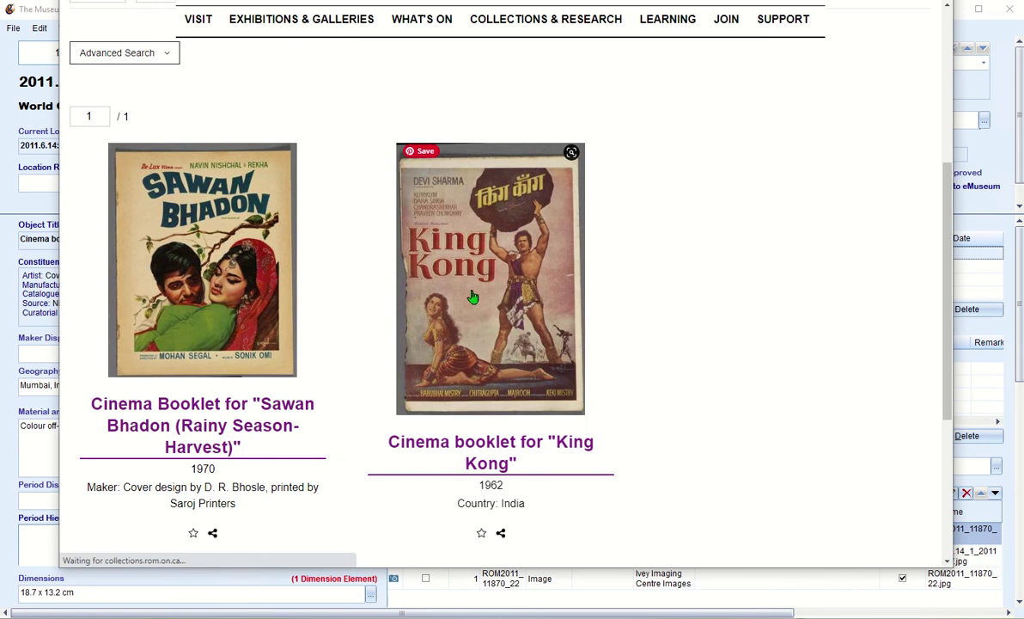
pyautogui.scroll(-3, 480, 297)
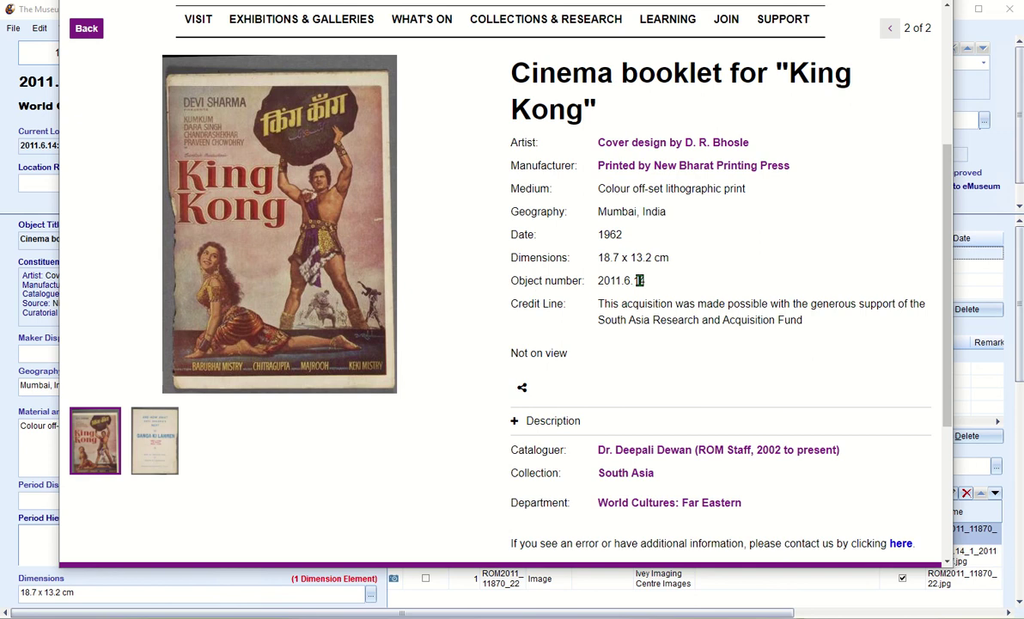
pyautogui.scroll(-3, 613, 310)
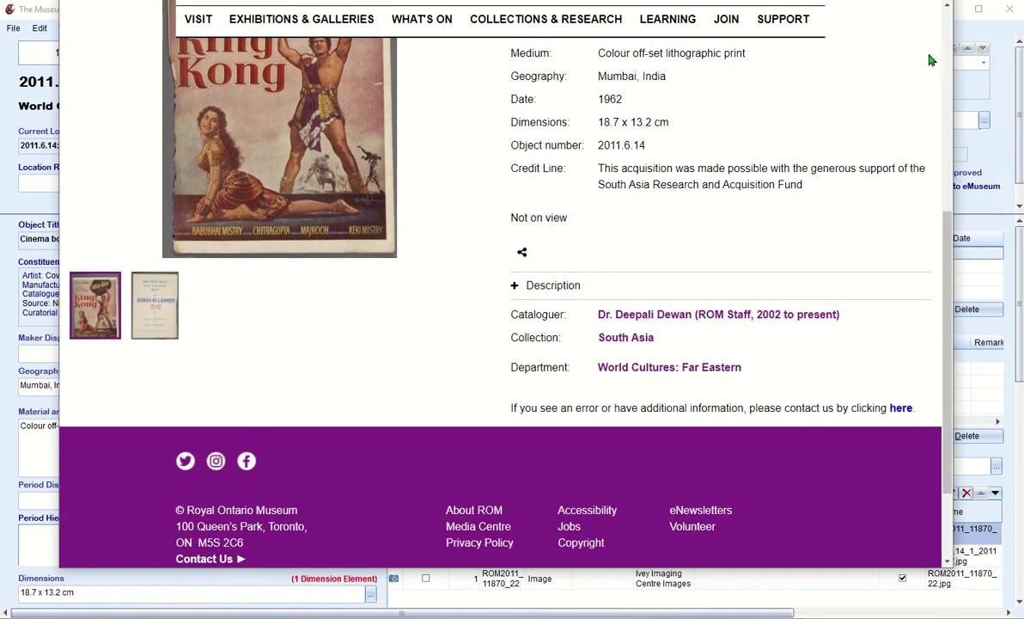
# Compare with the TMS record, then expand the King Kong booklet's Description online
pyautogui.click(988, 32)
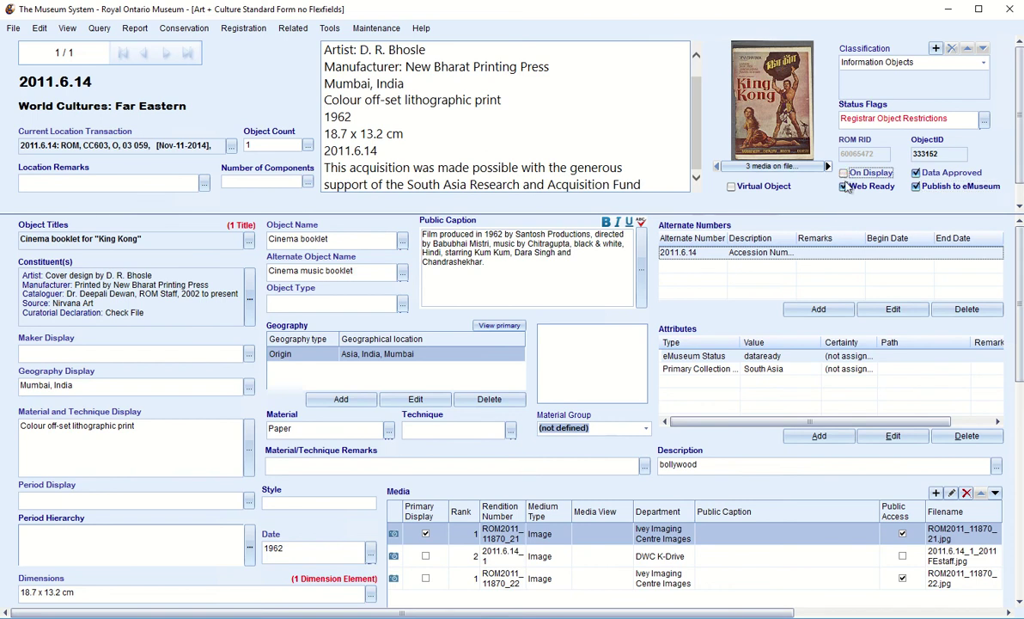
pyautogui.hotkey('alt', 'Tab')
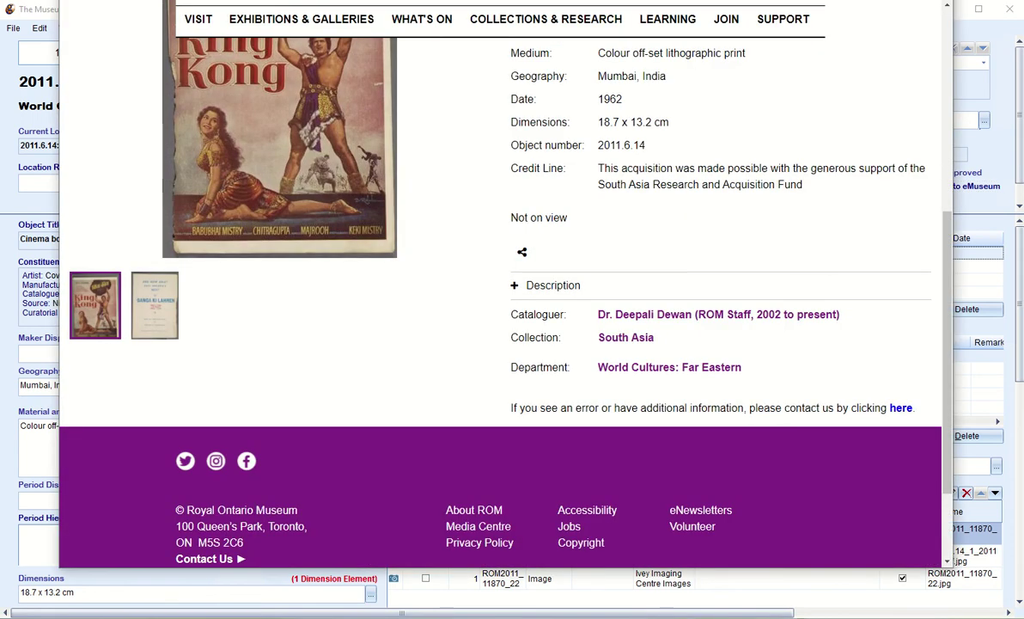
pyautogui.click(537, 290)
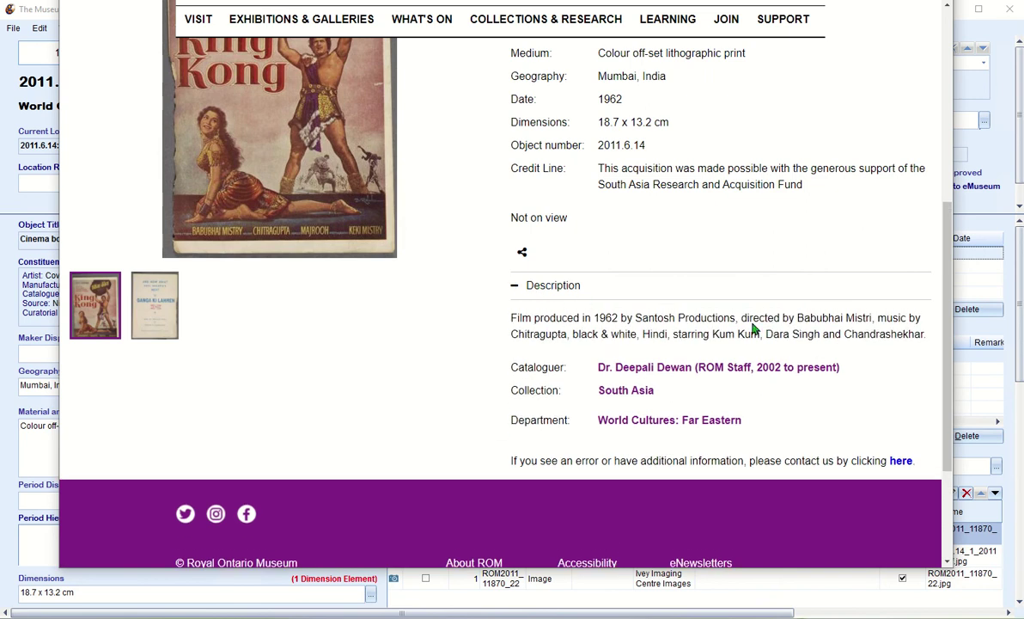
# Compare against TMS again and toggle the Description, leaving it collapsed
pyautogui.click(985, 33)
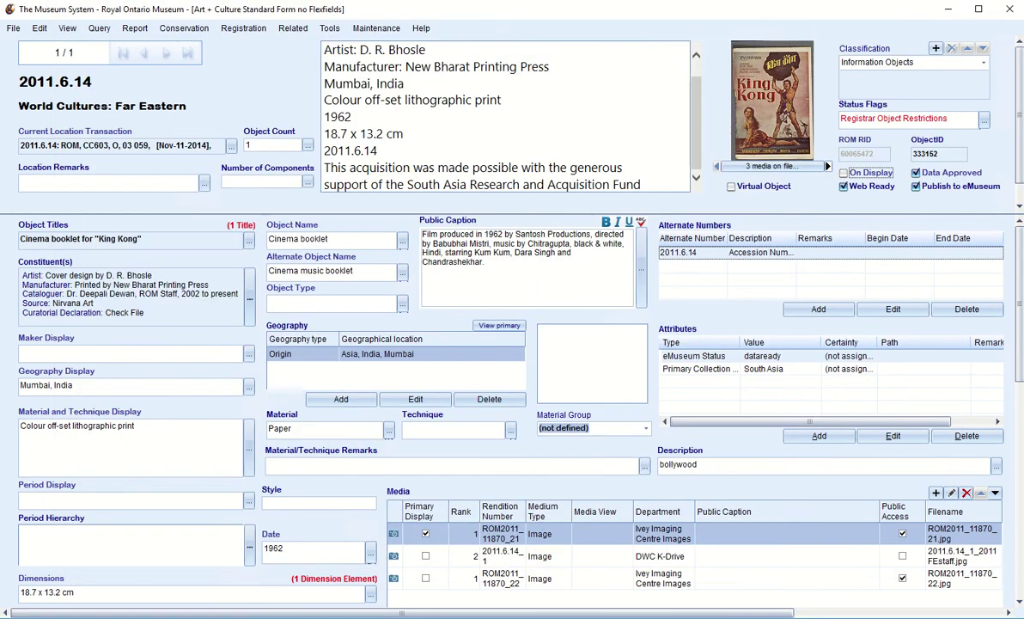
pyautogui.hotkey('alt', 'Tab')
pyautogui.click(565, 292)
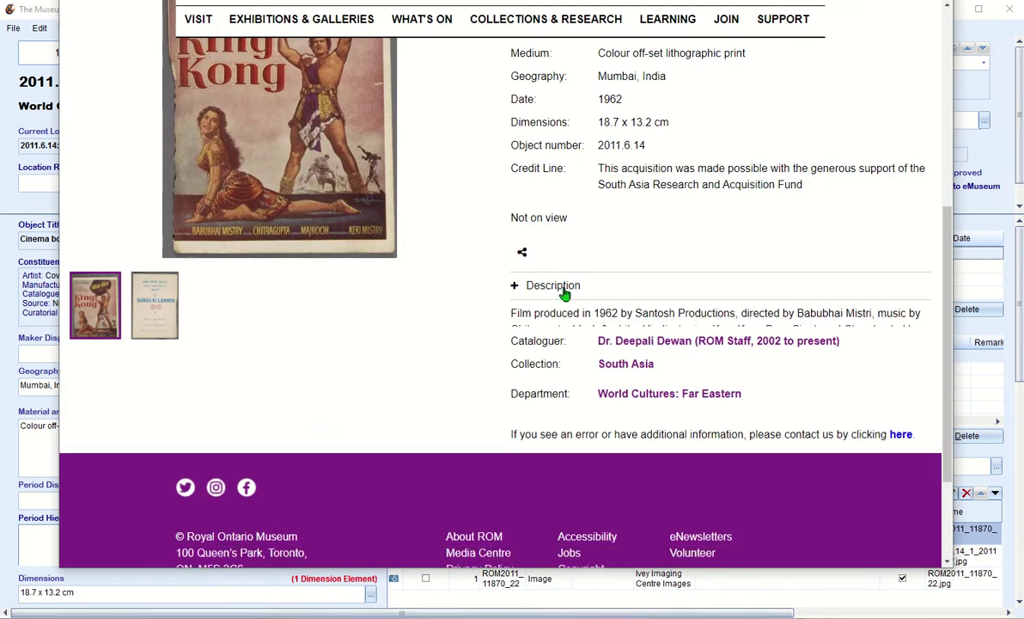
pyautogui.click(564, 292)
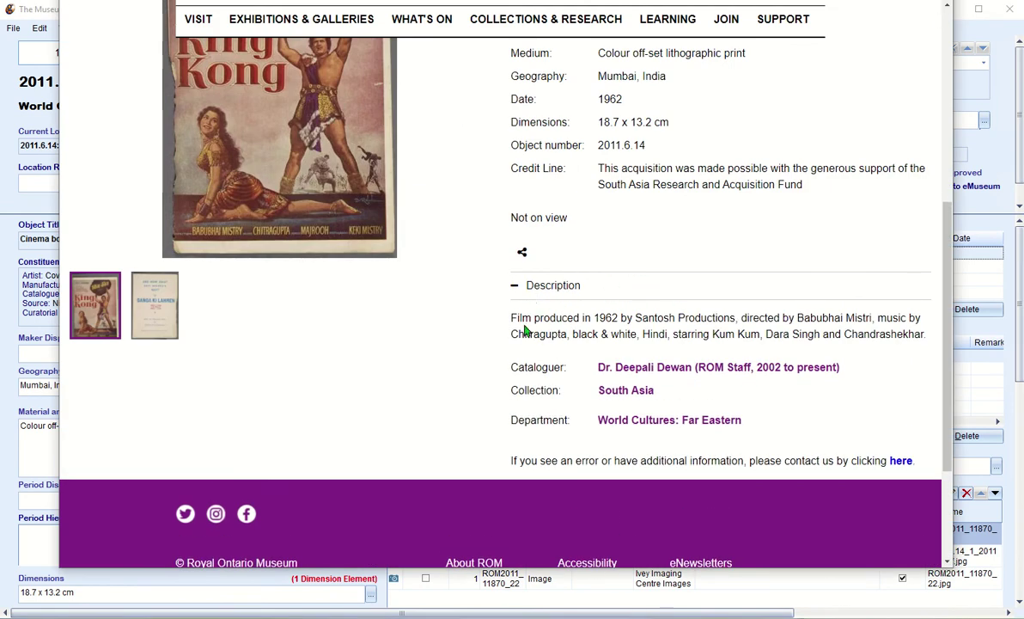
pyautogui.click(573, 293)
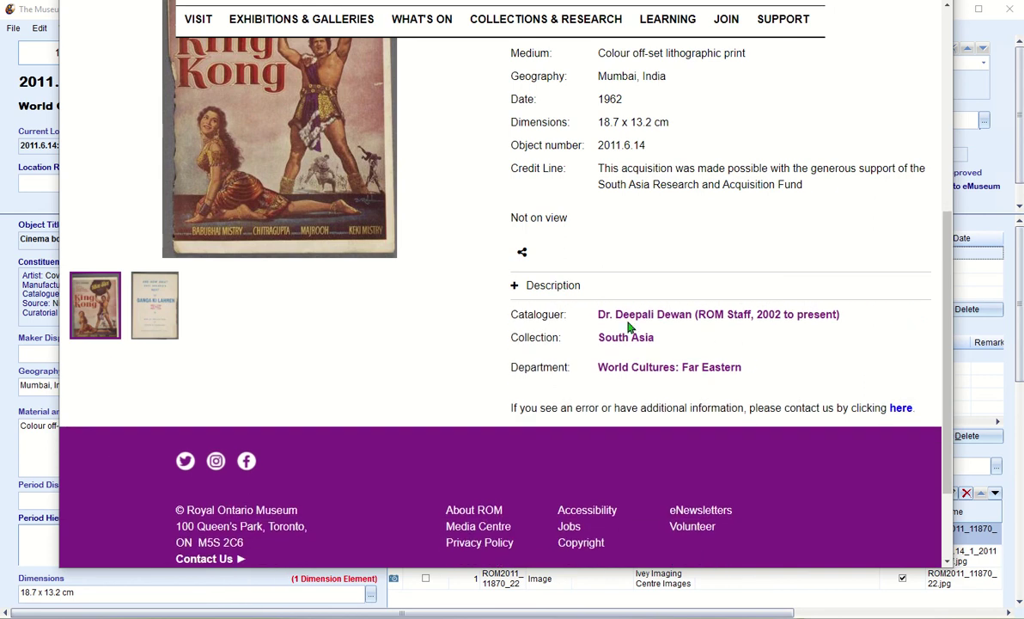
pyautogui.click(553, 289)
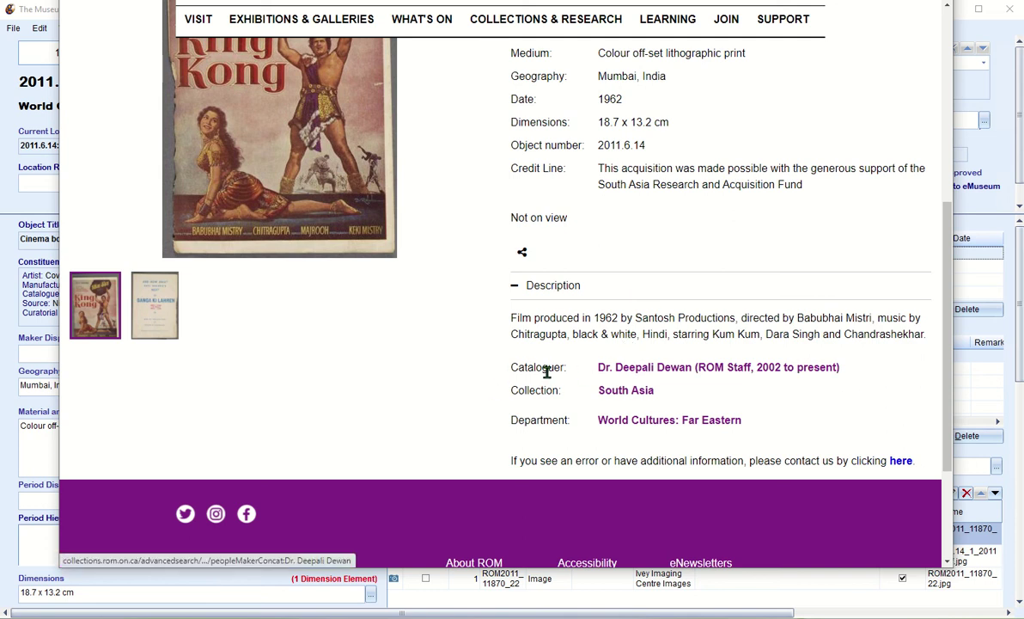
pyautogui.click(653, 371)
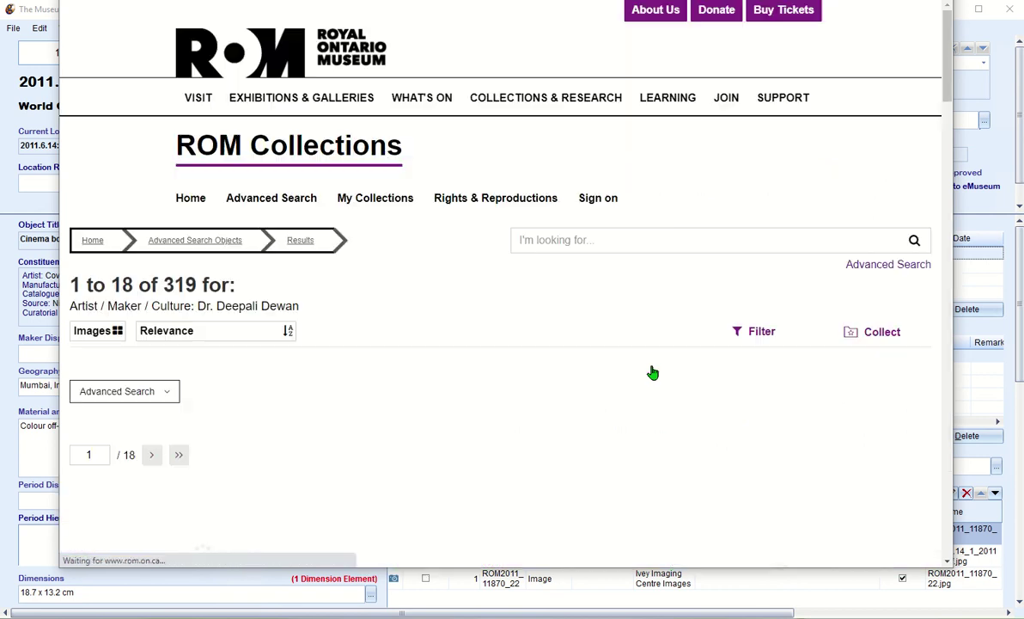
pyautogui.scroll(-4, 330, 398)
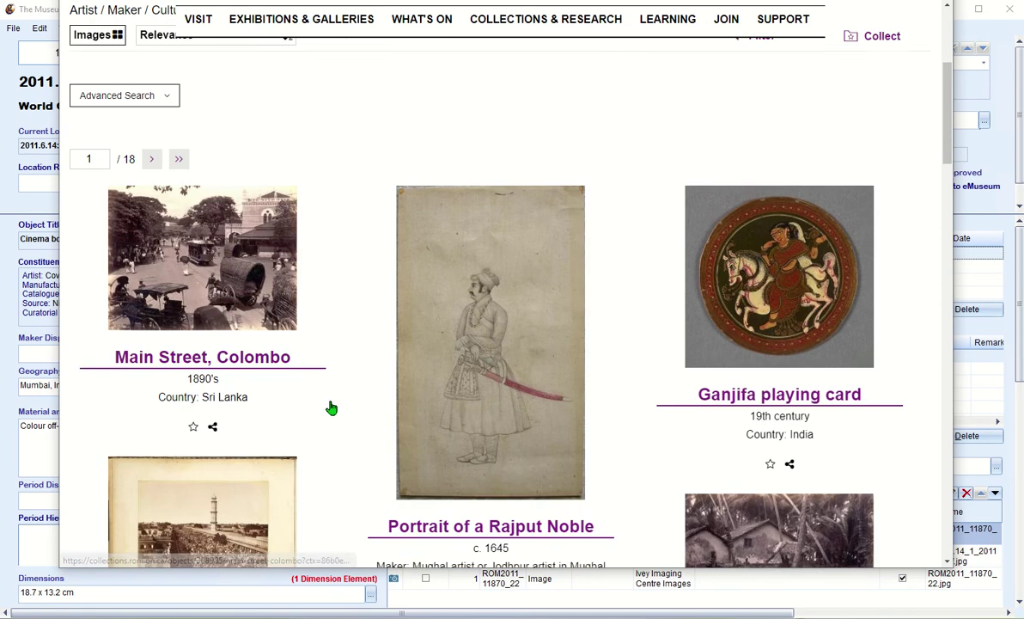
pyautogui.scroll(3, 368, 292)
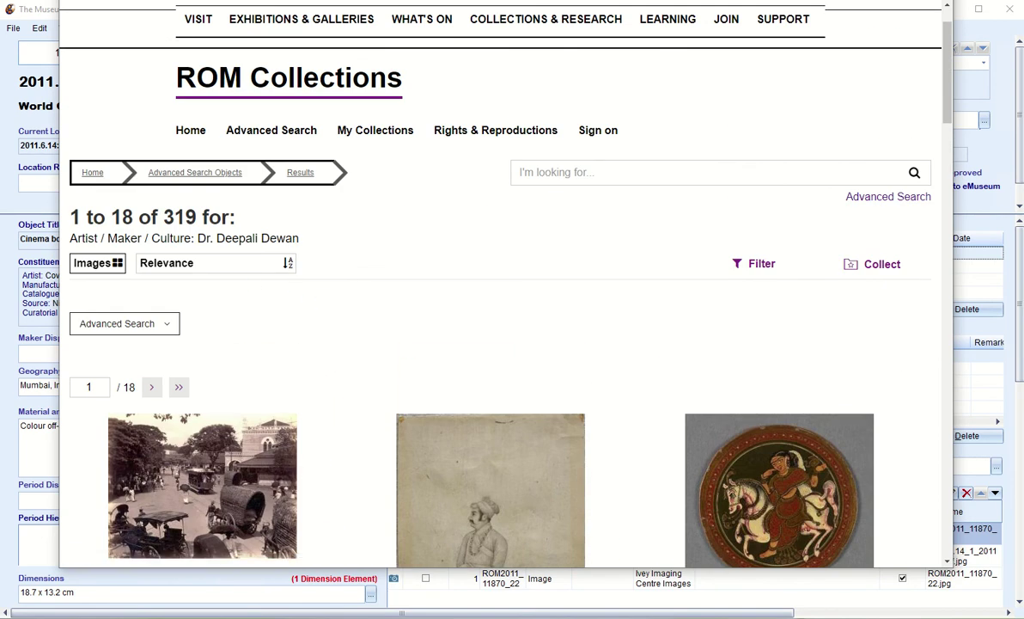
pyautogui.hotkey('alt', 'Left')
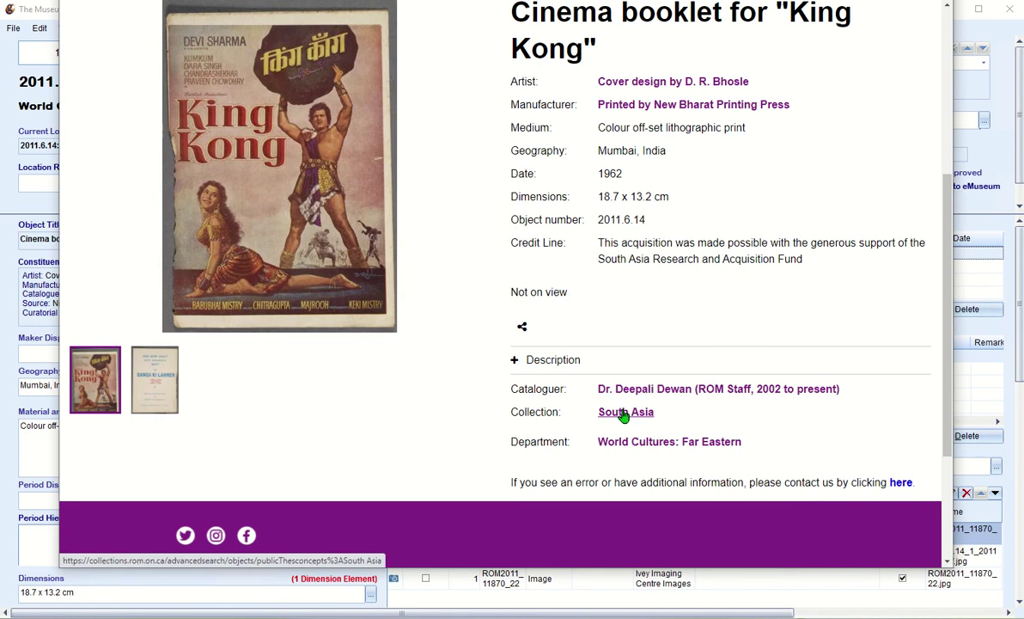
pyautogui.click(625, 413)
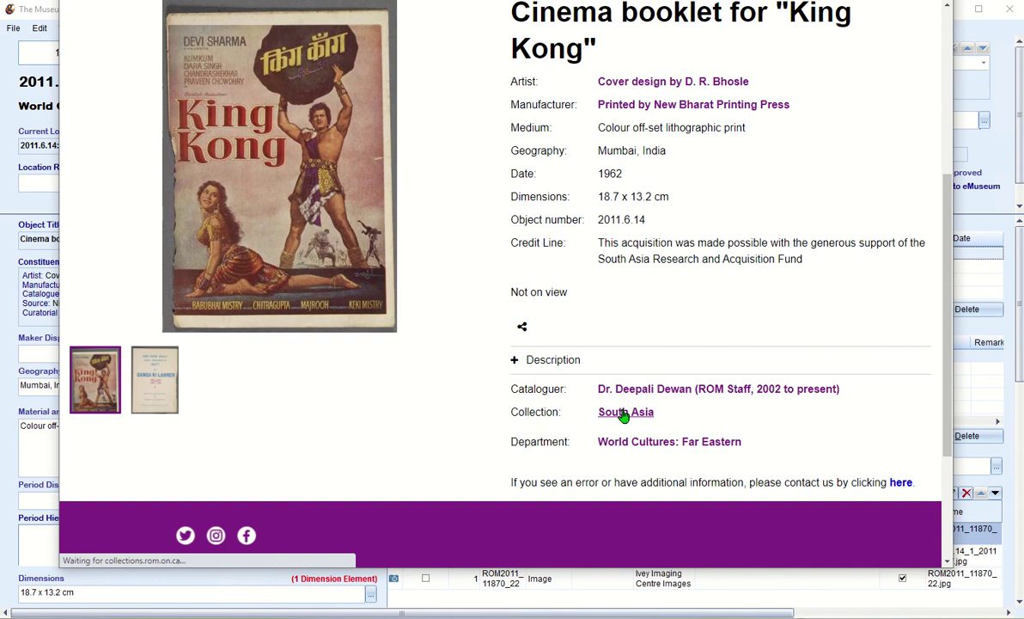
pyautogui.scroll(-3, 346, 340)
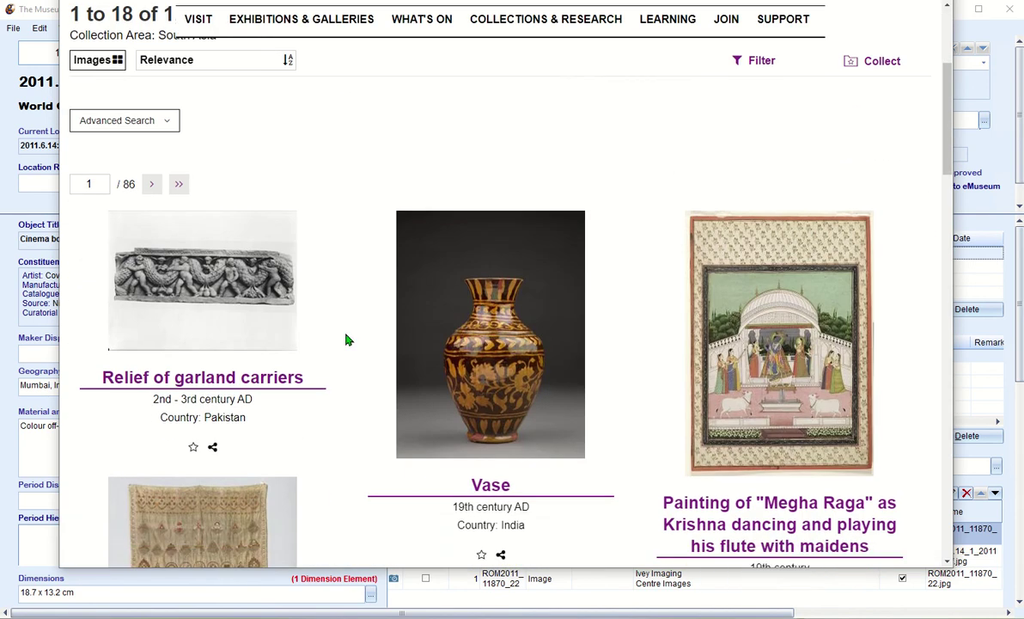
pyautogui.scroll(3, 381, 331)
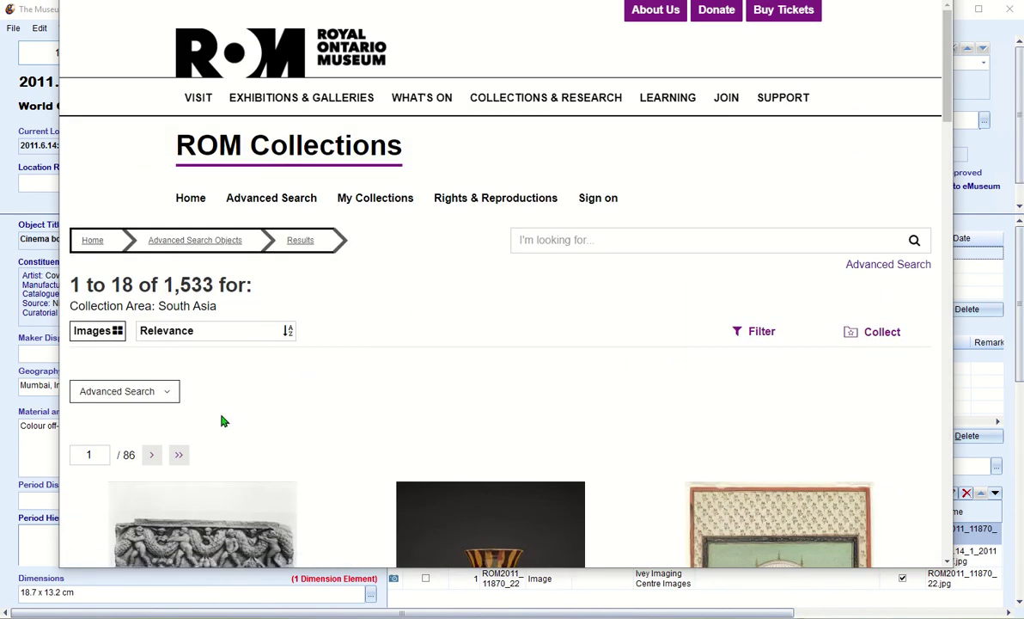
pyautogui.hotkey('alt', 'Left')
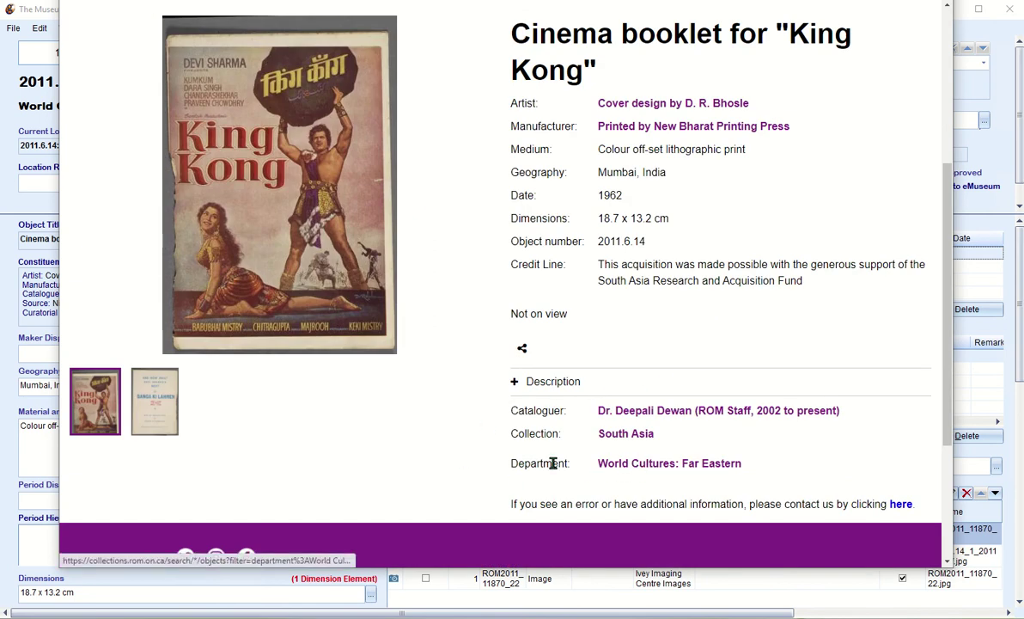
pyautogui.scroll(-1, 666, 395)
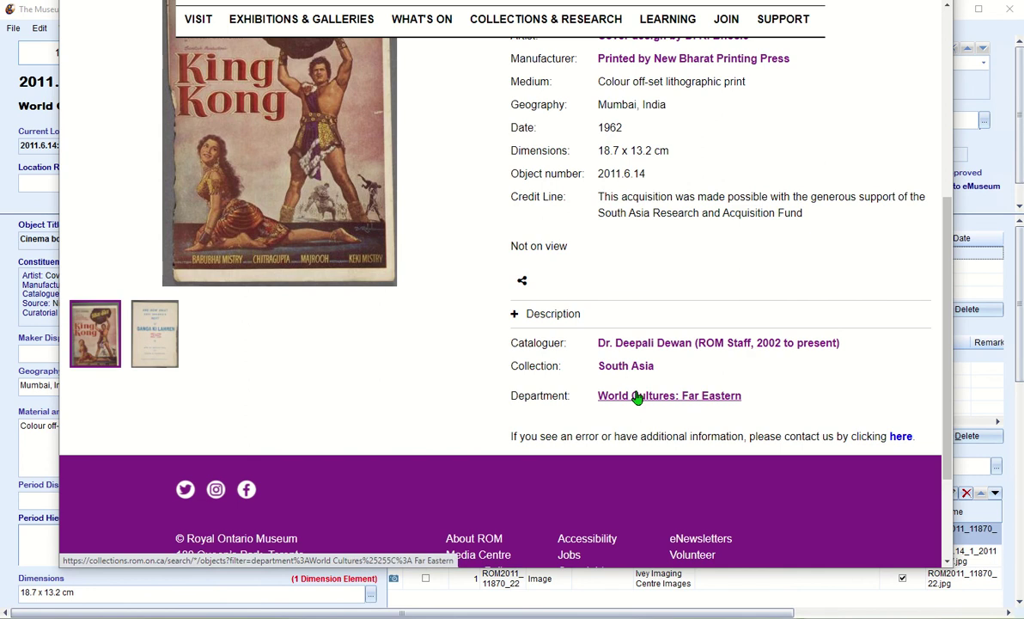
pyautogui.click(640, 395)
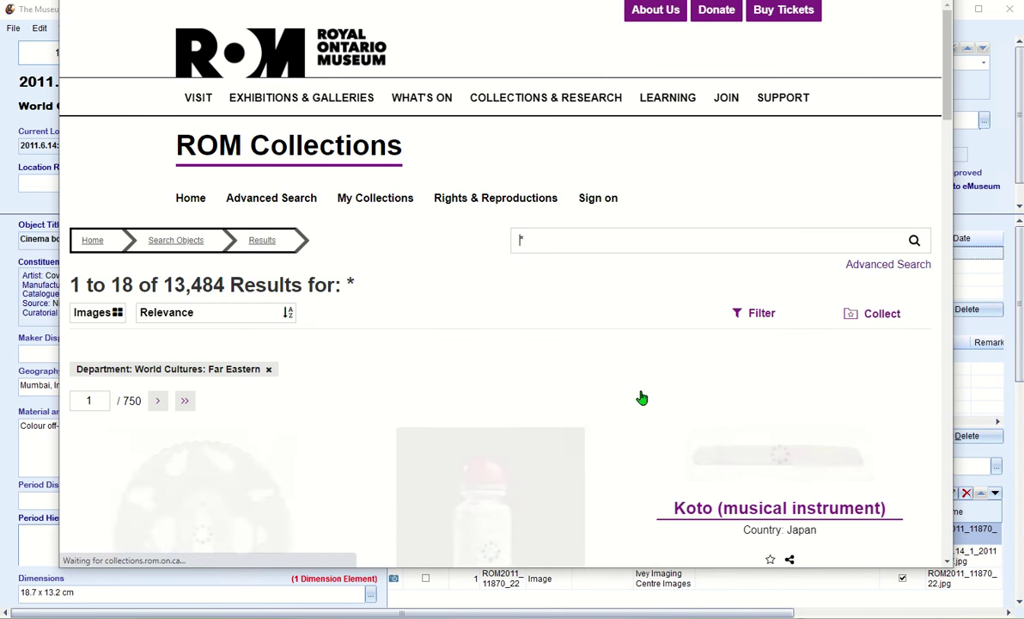
pyautogui.scroll(-1, 343, 365)
pyautogui.scroll(-1, 348, 357)
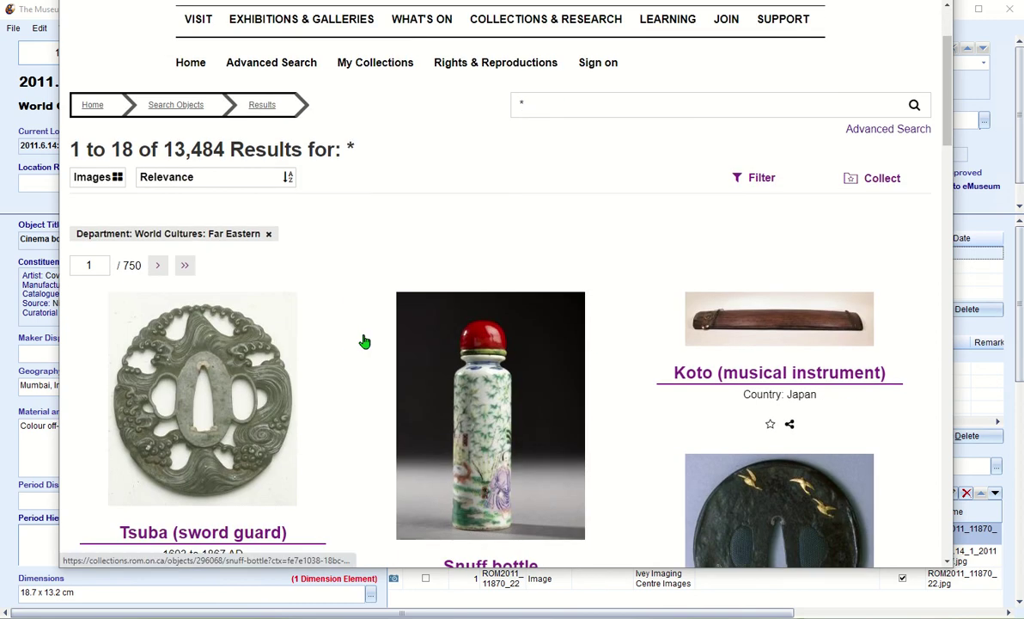
pyautogui.scroll(2, 363, 342)
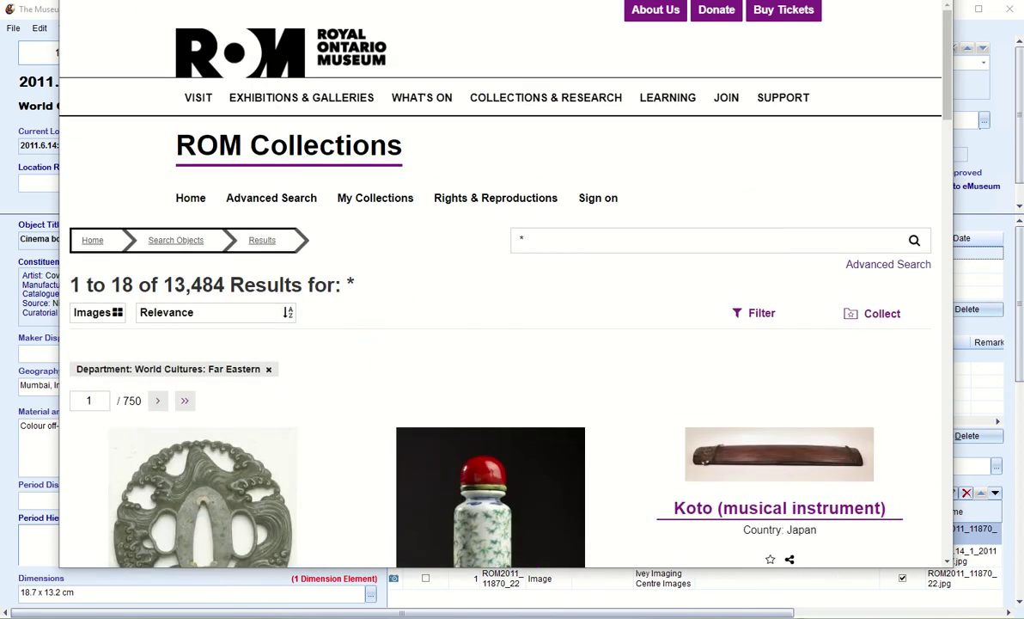
pyautogui.hotkey('alt', 'Left')
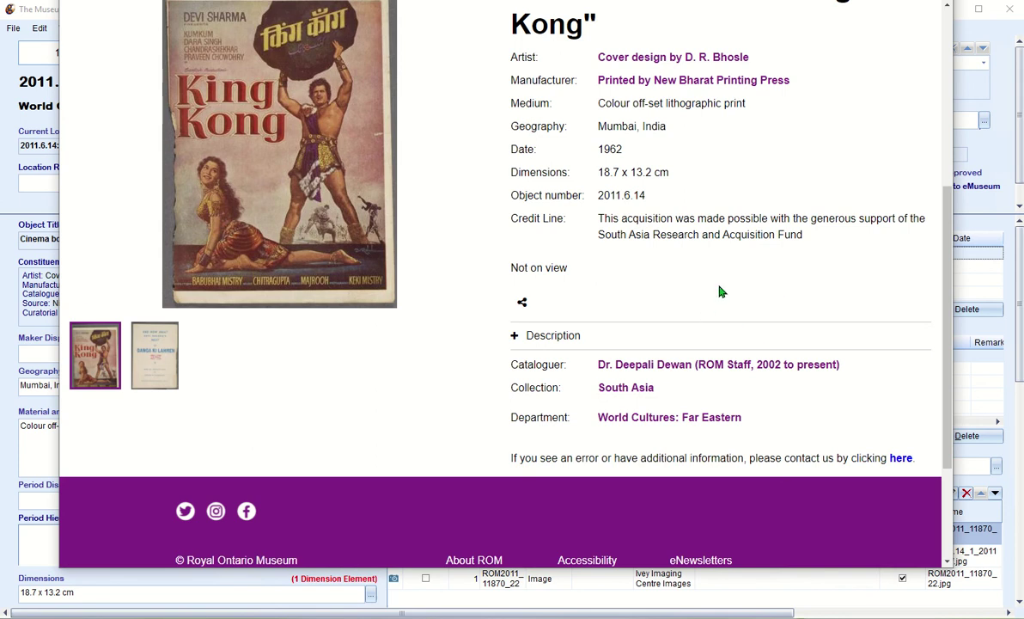
# Go back in the browser to the Sword blade 924.60.1 eMuseum page
pyautogui.scroll(-1, 631, 277)
pyautogui.scroll(1, 631, 309)
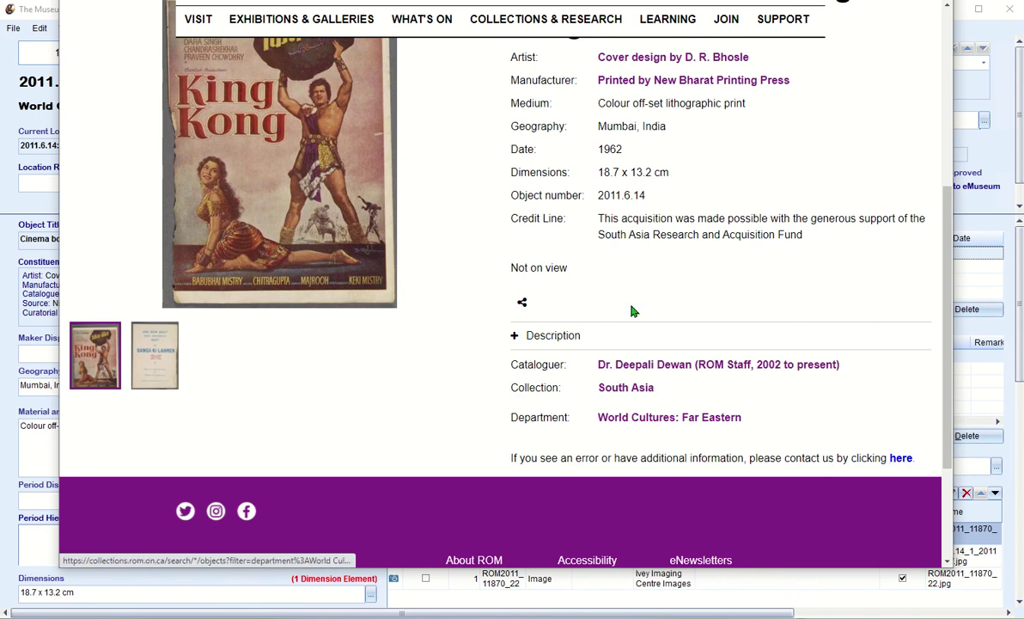
pyautogui.scroll(2, 628, 305)
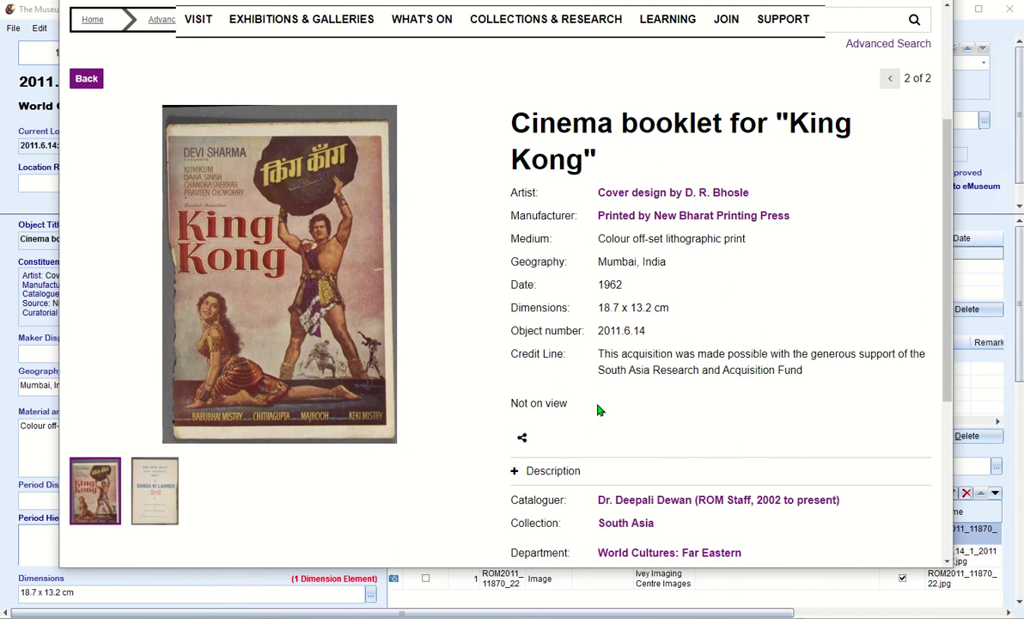
pyautogui.hotkey('alt', 'Left')
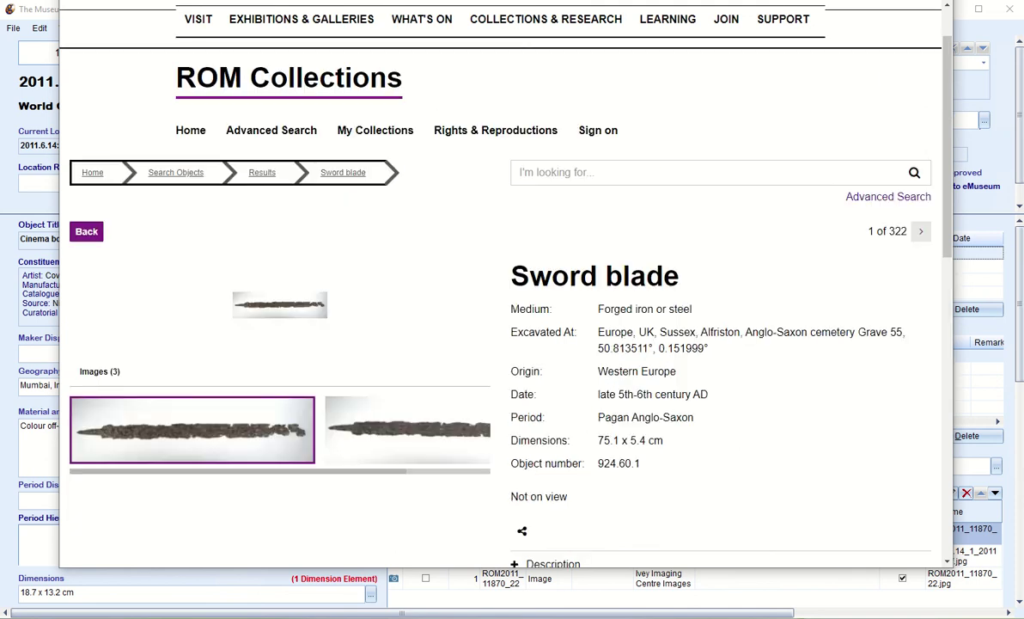
# Select the object number 924.60.1 on the page and bring the TMS window forward
pyautogui.scroll(-3, 721, 287)
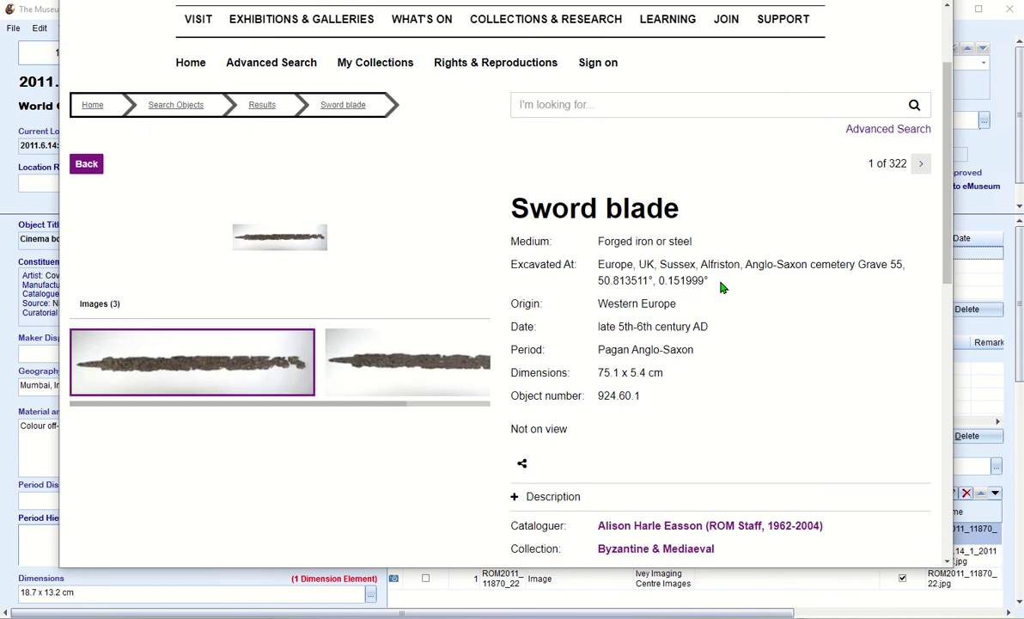
pyautogui.scroll(-3, 722, 288)
pyautogui.scroll(3, 677, 291)
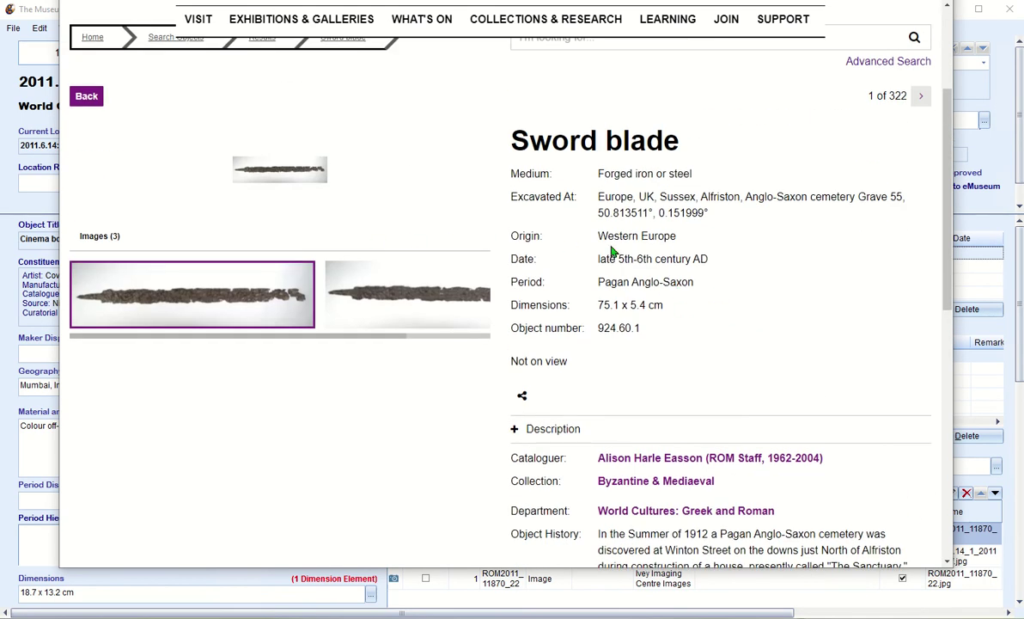
pyautogui.scroll(-3, 706, 299)
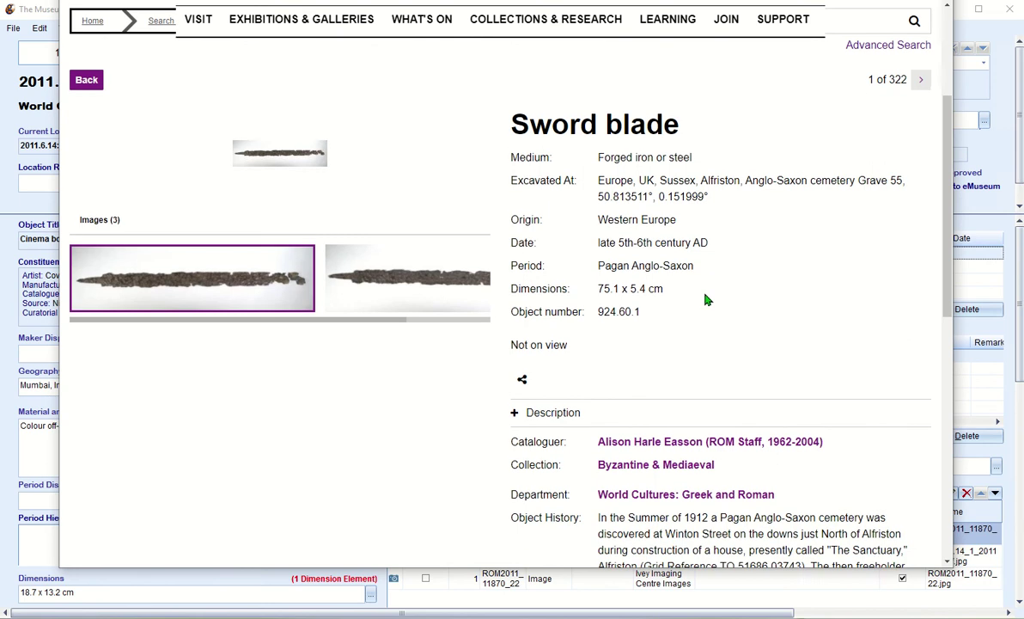
pyautogui.scroll(1, 727, 251)
pyautogui.scroll(1, 726, 251)
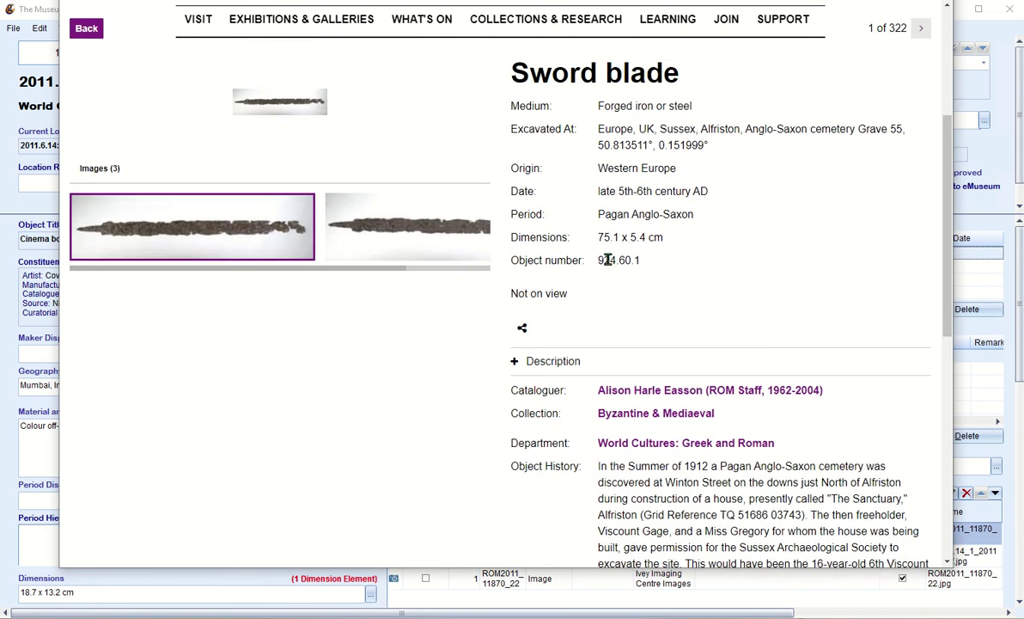
pyautogui.moveTo(599, 260); pyautogui.dragTo(645, 265)
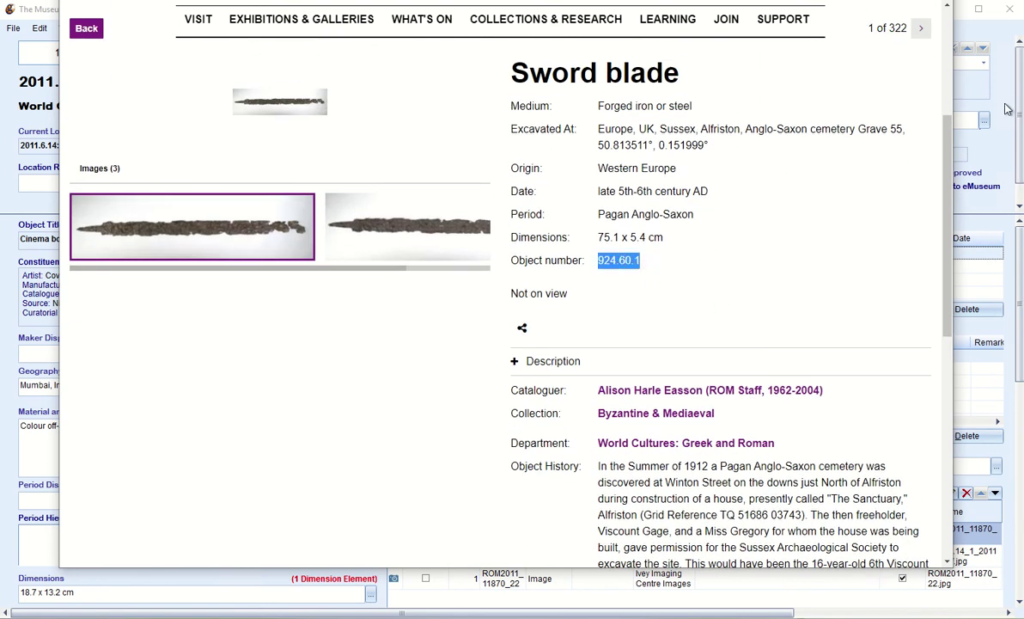
pyautogui.click(957, 103)
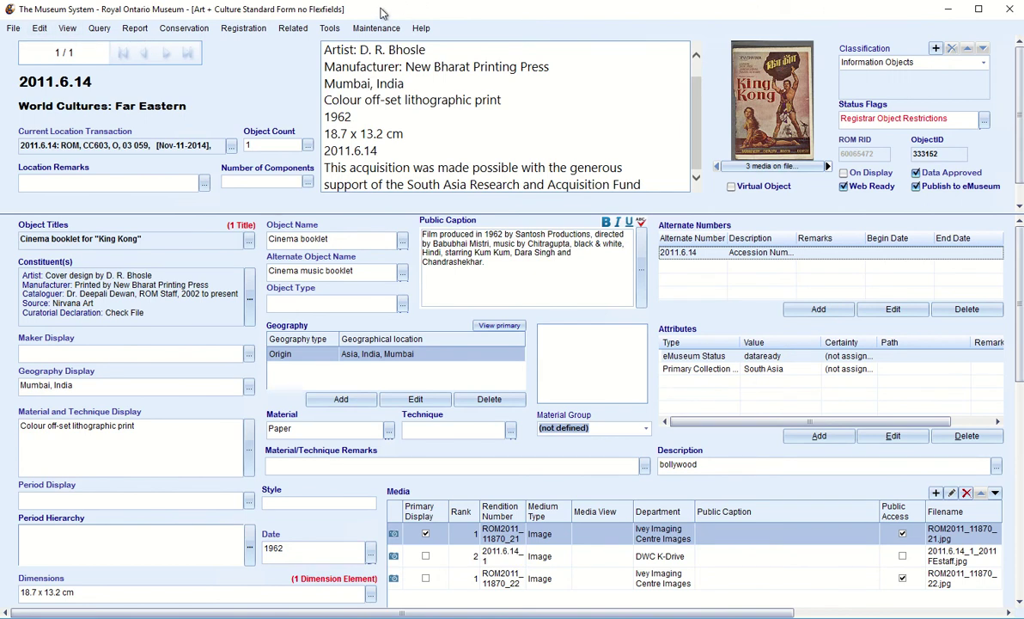
# Find object 924.60.1 in TMS and select its Excavated At geography entry
pyautogui.hotkey('ctrl', 'f')
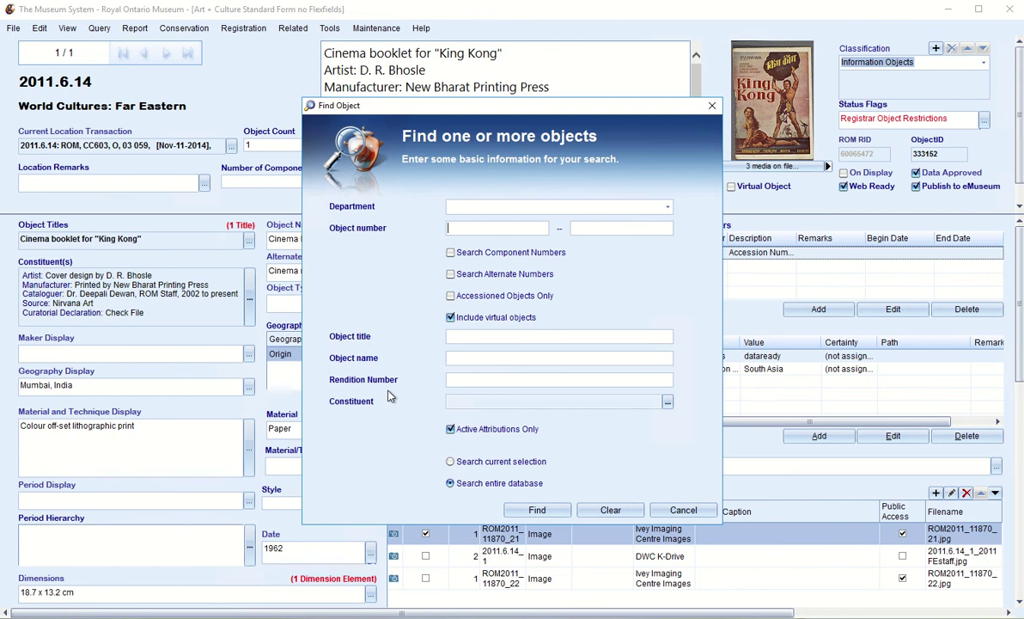
pyautogui.write('924.60.1')
pyautogui.click(537, 510)
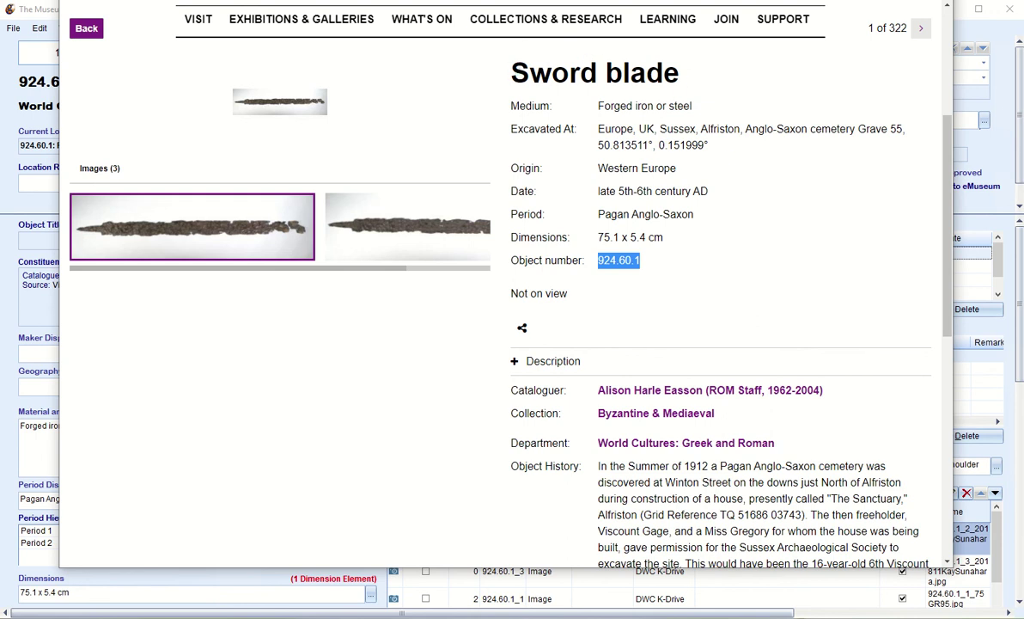
pyautogui.click(1003, 113)
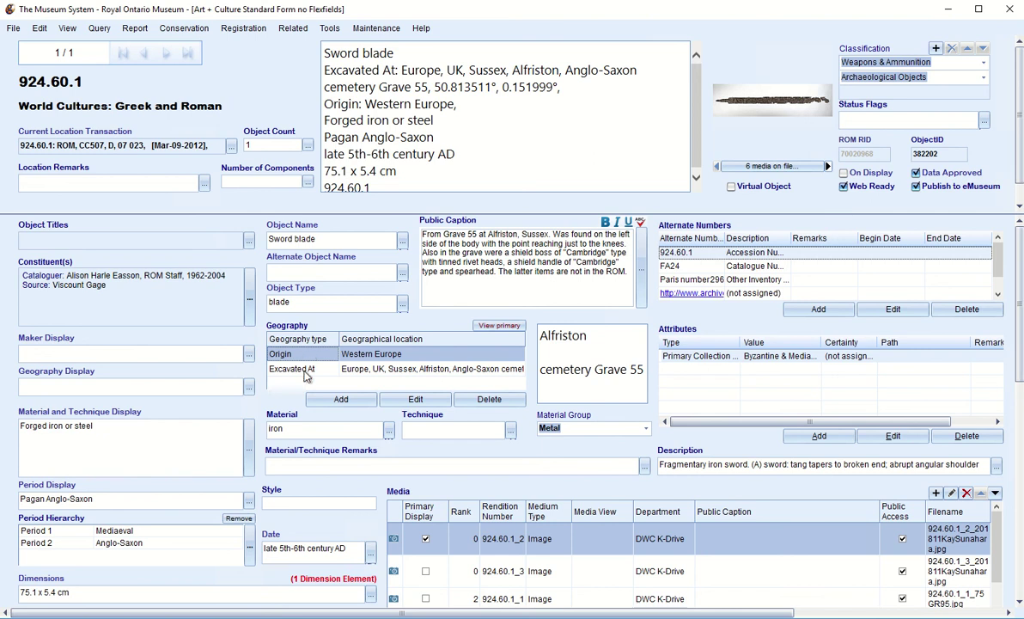
pyautogui.click(315, 371)
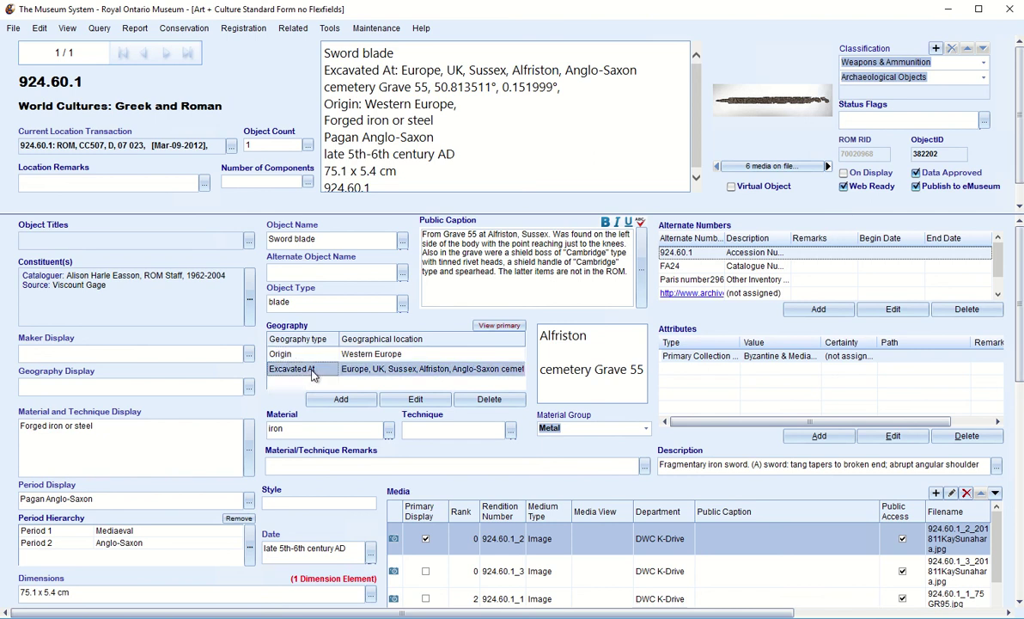
# Review the Excavated At entry's geography types and close the Geography Assistant unchanged
pyautogui.click(419, 403)
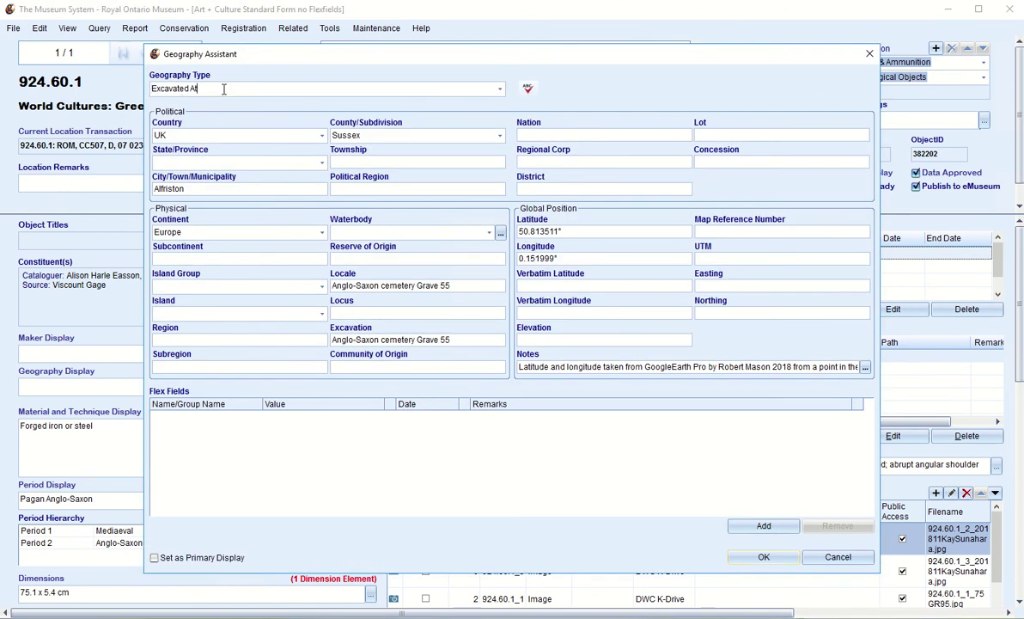
pyautogui.click(469, 86)
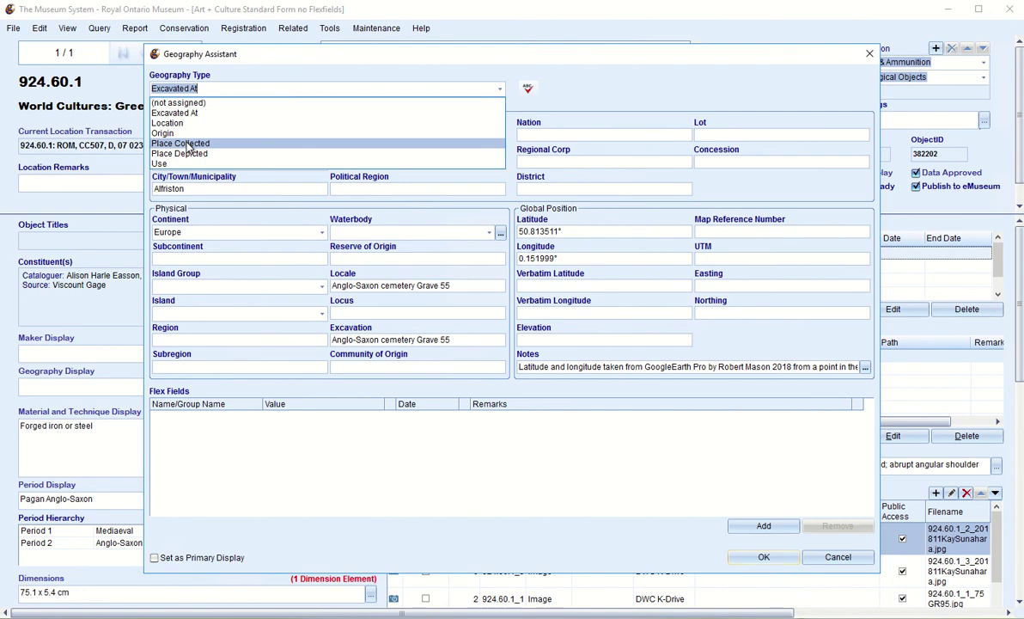
pyautogui.click(290, 62)
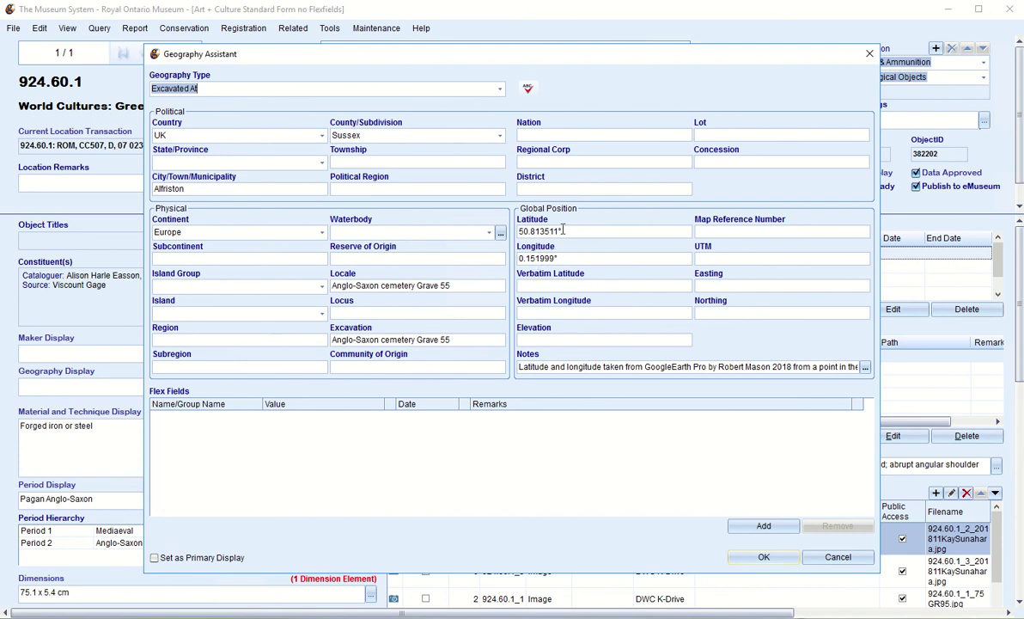
pyautogui.click(835, 558)
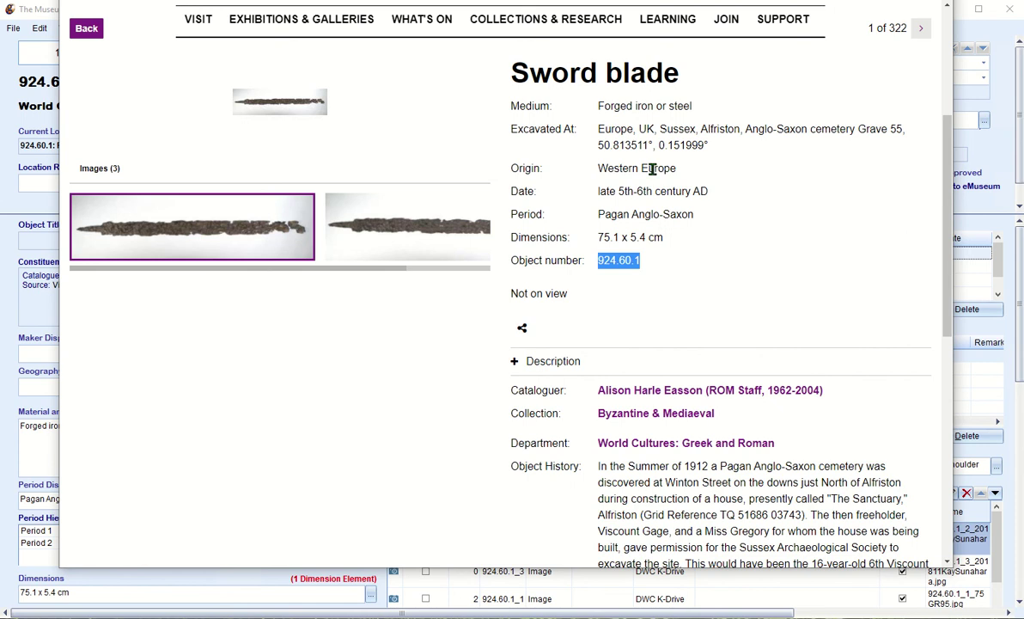
# Expand the Sword blade web page's Description, then return to TMS record 924.60.1
pyautogui.scroll(-3, 735, 276)
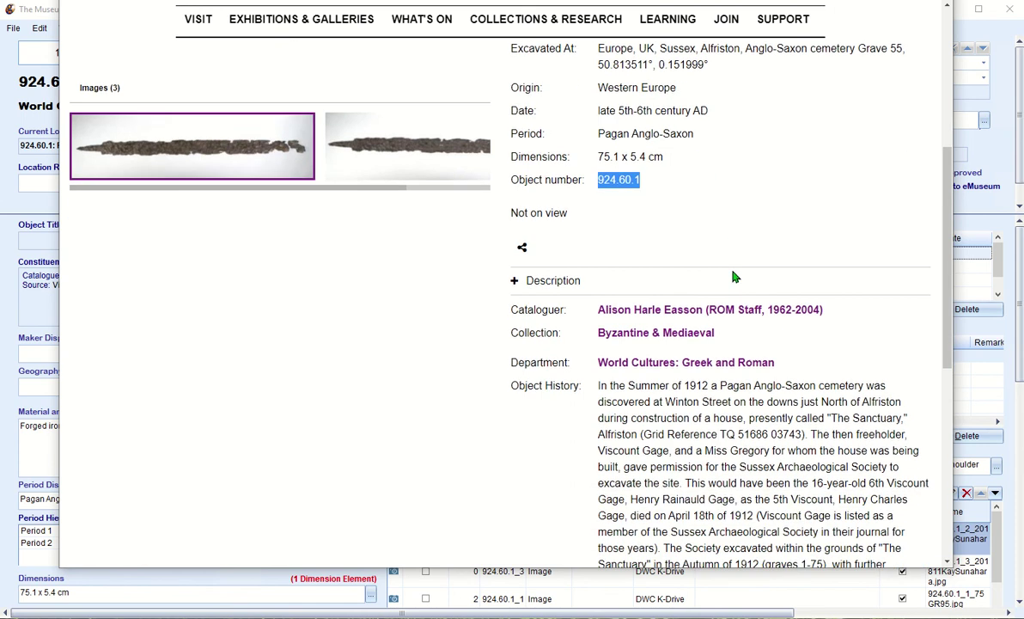
pyautogui.click(554, 228)
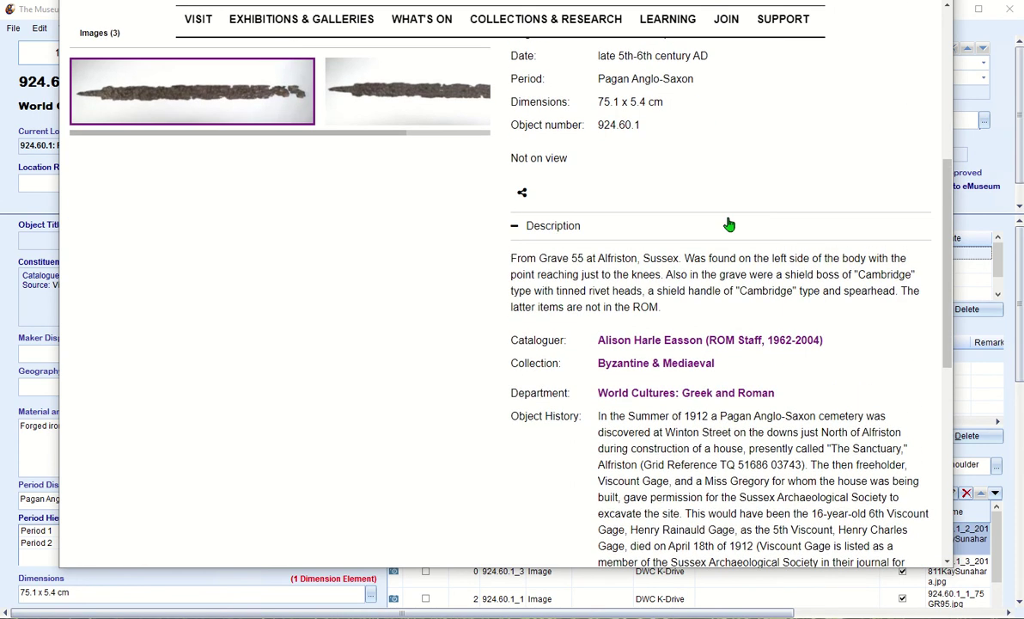
pyautogui.scroll(-5, 727, 222)
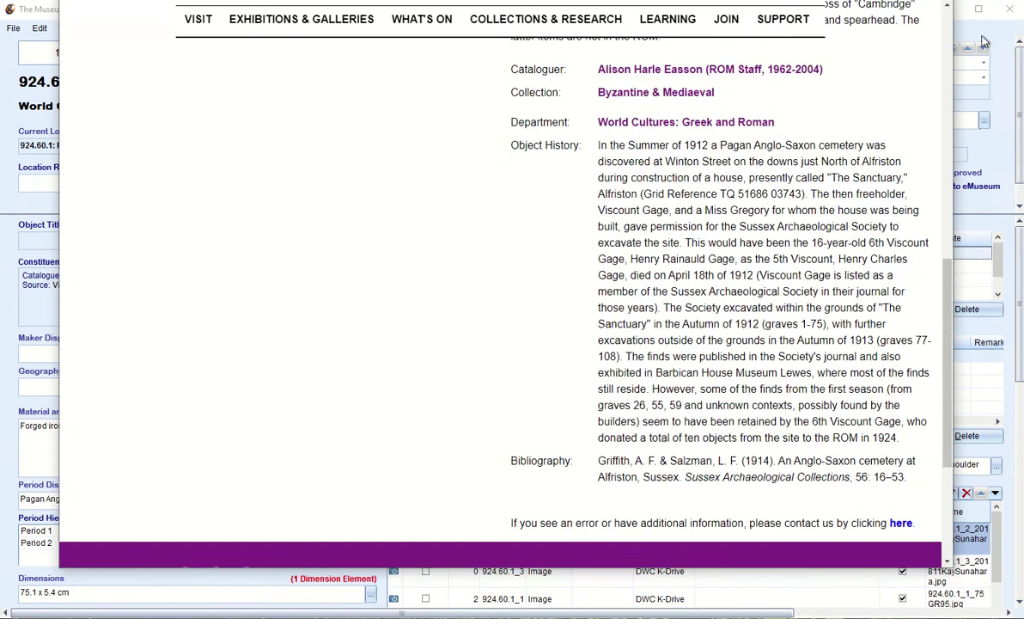
pyautogui.click(962, 15)
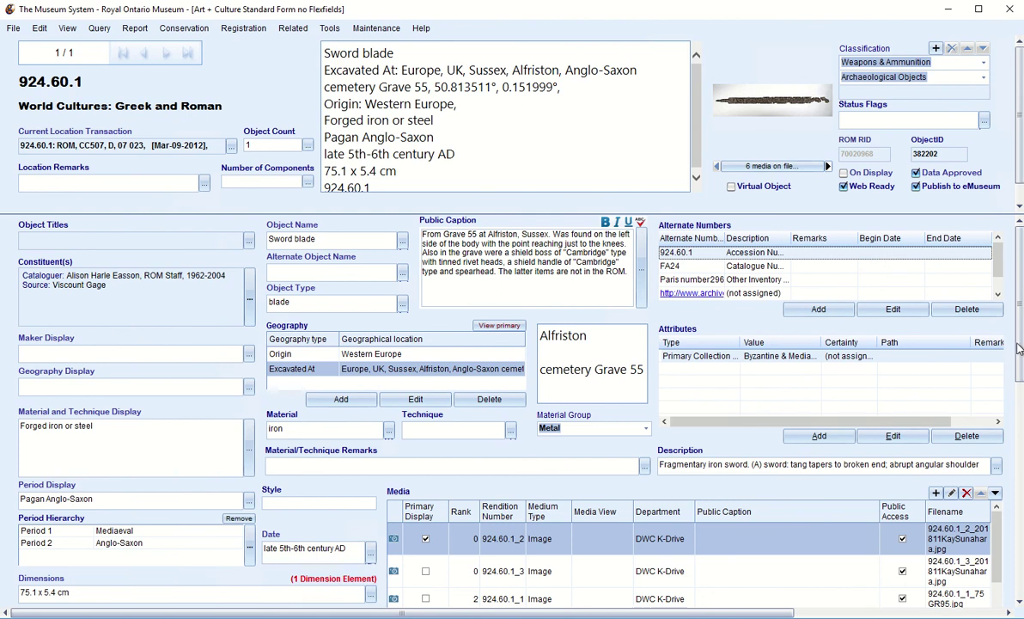
# Read the full Historical Attributions text for 924.60.1 and cancel without changes
pyautogui.scroll(-5, 890, 441)
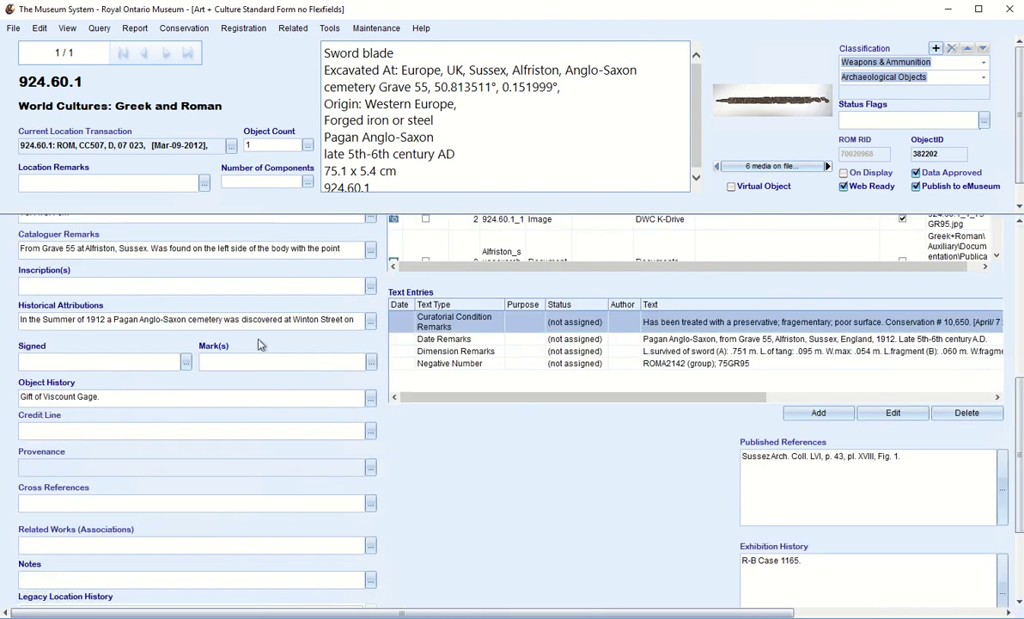
pyautogui.click(370, 321)
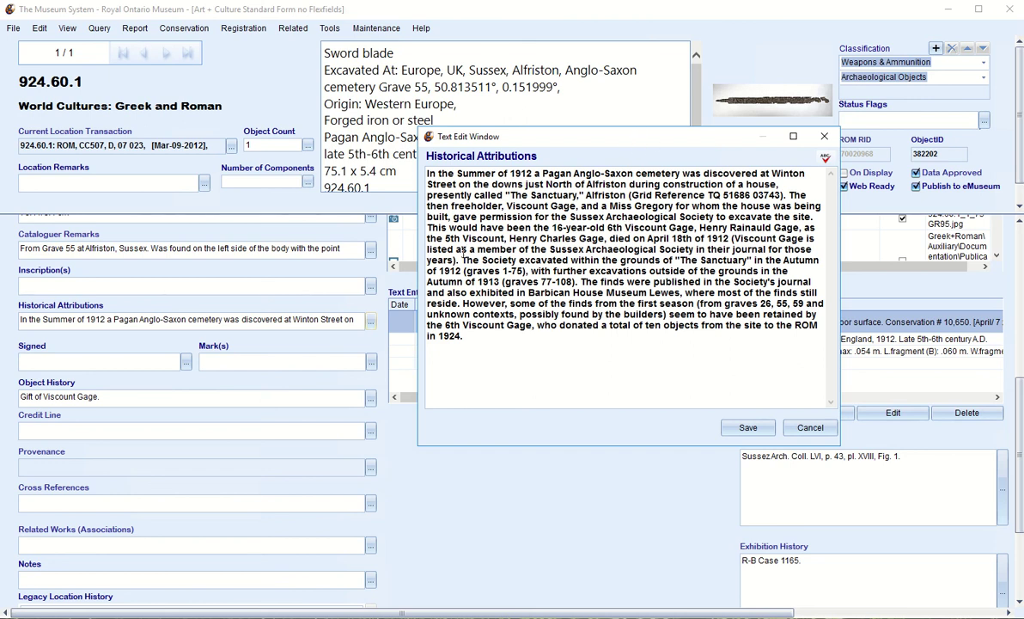
pyautogui.click(801, 431)
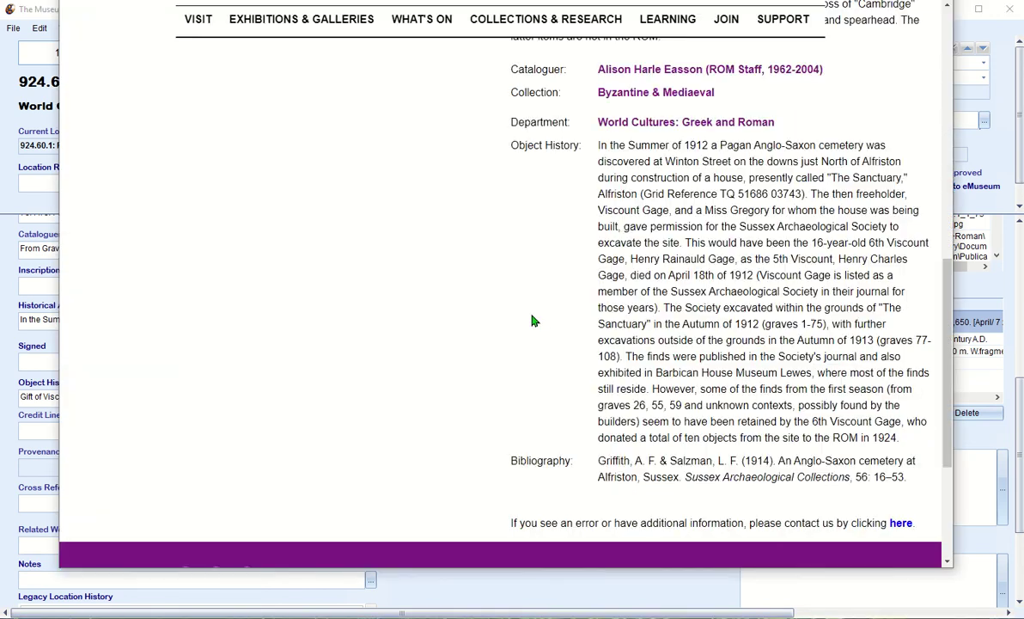
# Collapse the Description section on the Sword blade eMuseum page
pyautogui.scroll(1, 640, 210)
pyautogui.scroll(3, 640, 210)
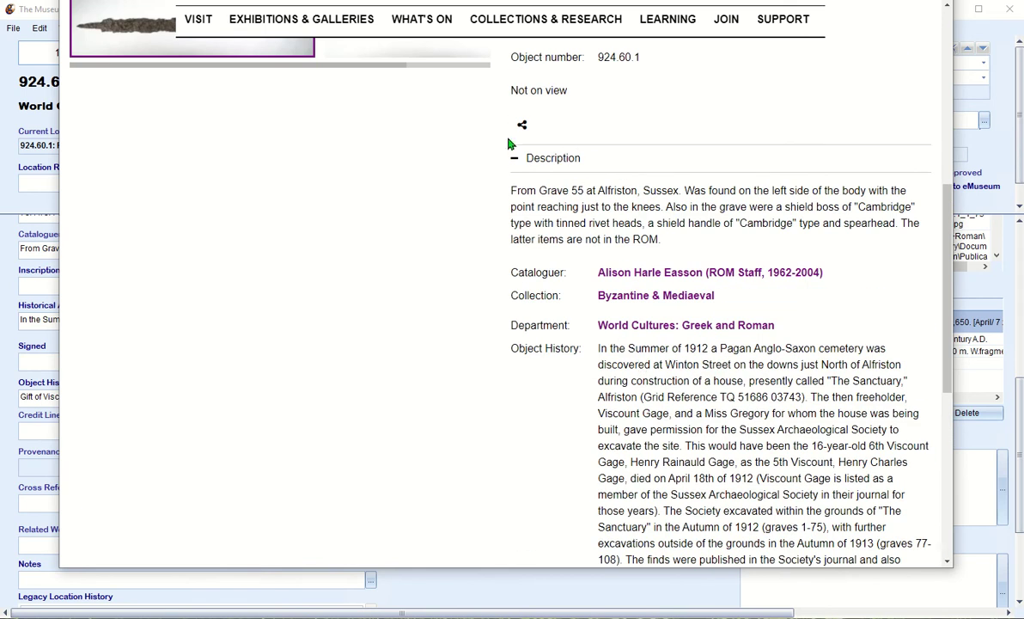
pyautogui.click(567, 158)
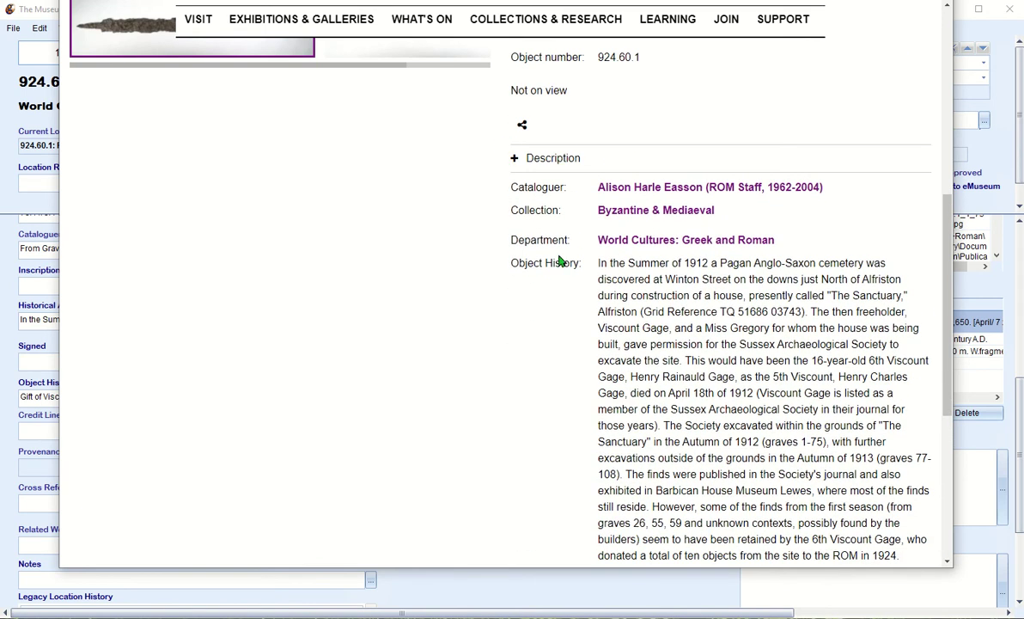
# Scroll through Object History and the footer, then back up to the Sword blade title
pyautogui.scroll(8, 597, 313)
pyautogui.scroll(-8, 588, 311)
pyautogui.scroll(-3, 589, 311)
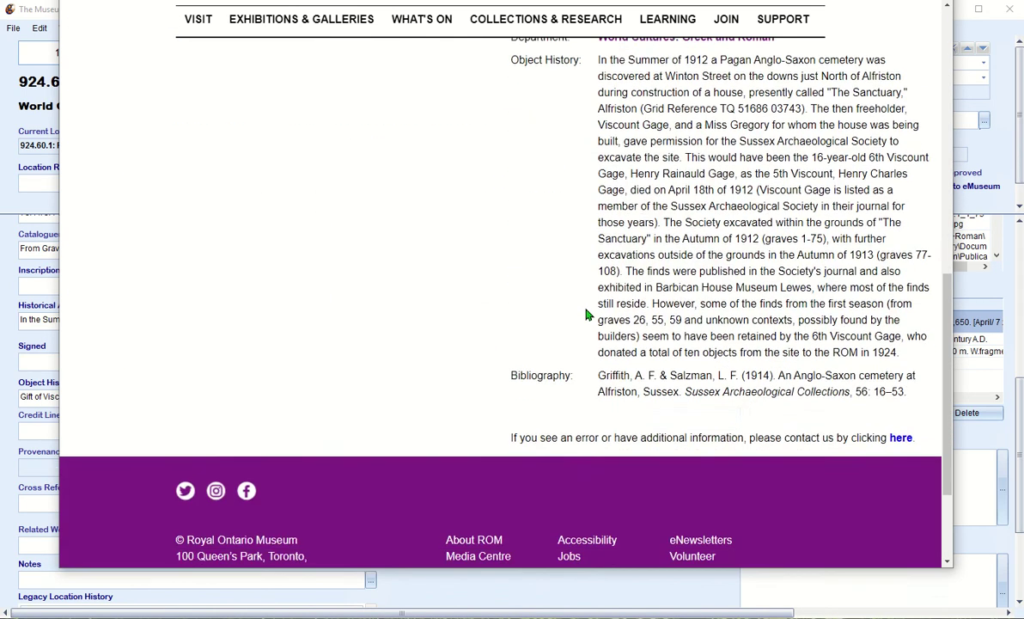
pyautogui.scroll(3, 601, 269)
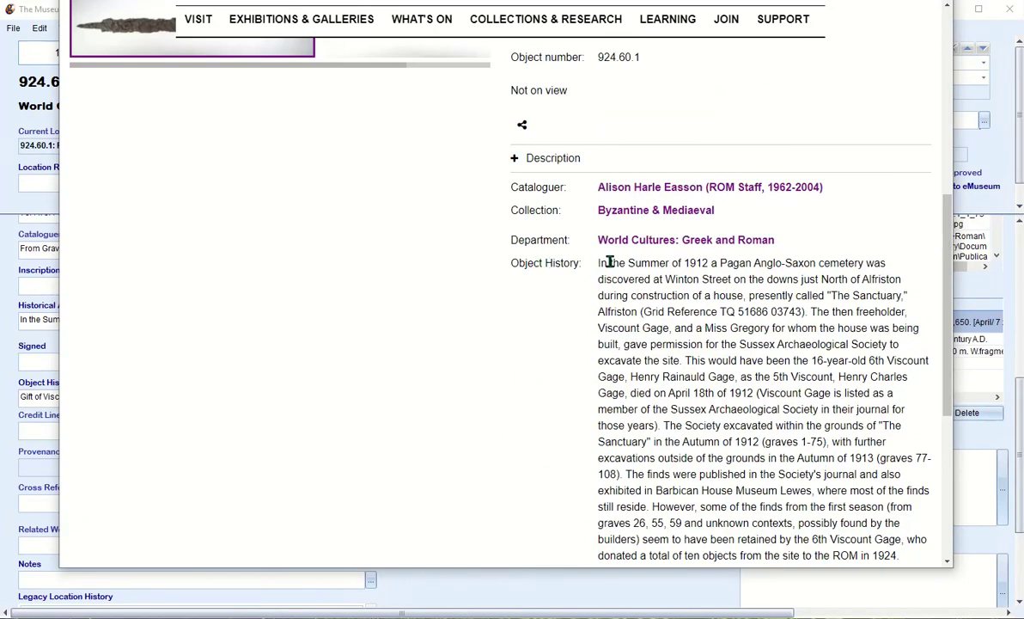
pyautogui.scroll(-3, 553, 282)
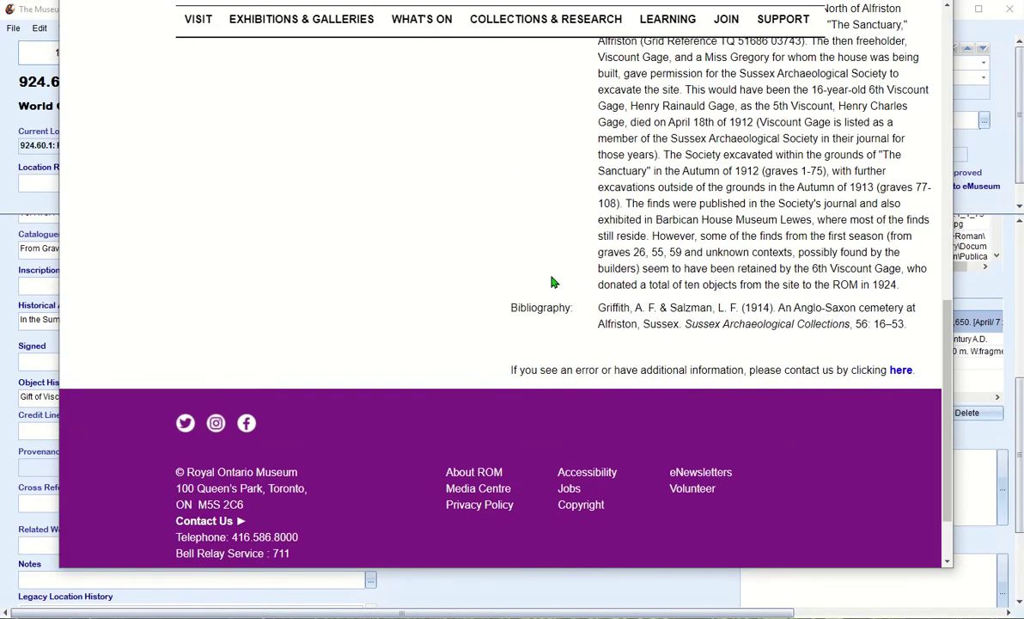
pyautogui.scroll(4, 551, 281)
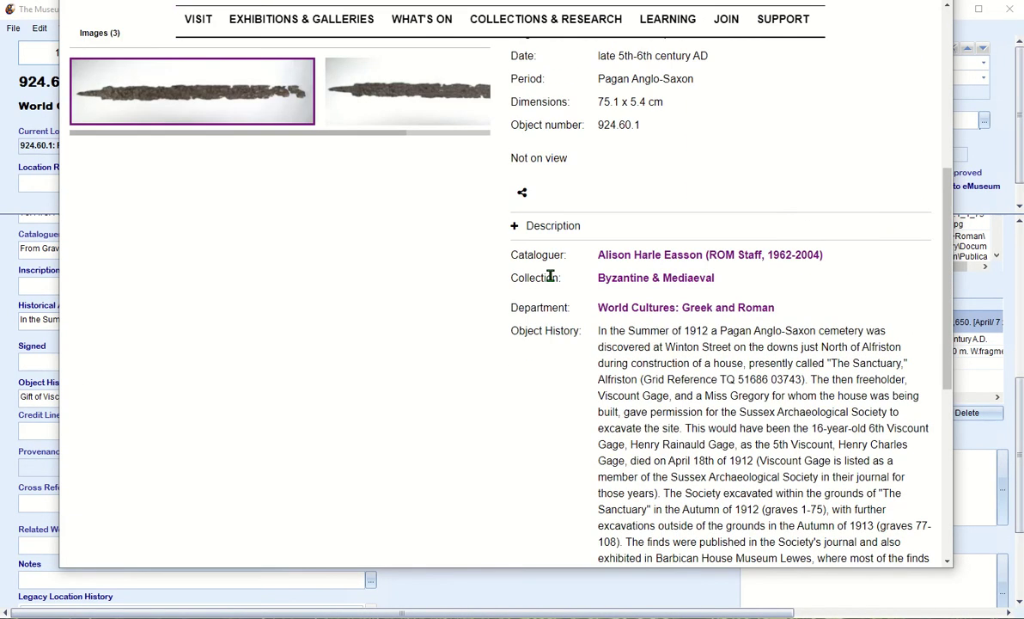
pyautogui.scroll(3, 551, 276)
pyautogui.scroll(-2, 551, 275)
pyautogui.scroll(2, 550, 275)
pyautogui.scroll(1, 550, 276)
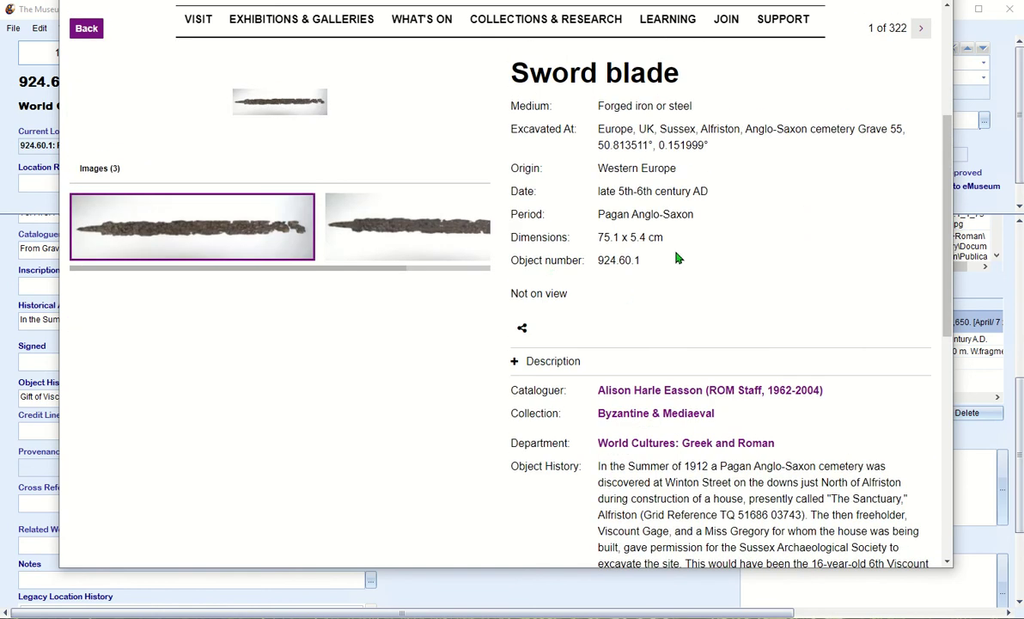